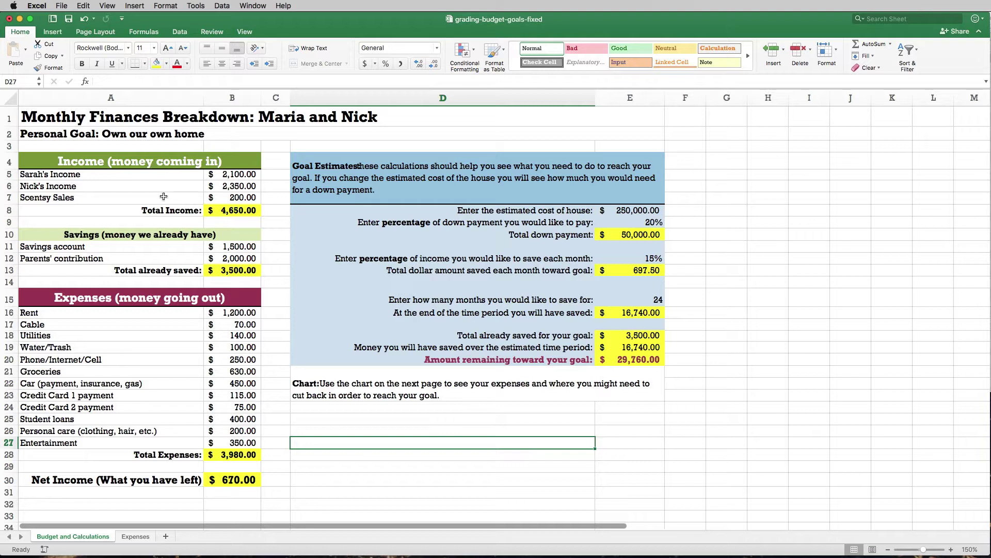
- Inspect the formulas behind the total income in B8 and the total already saved in B13
click(227, 213)
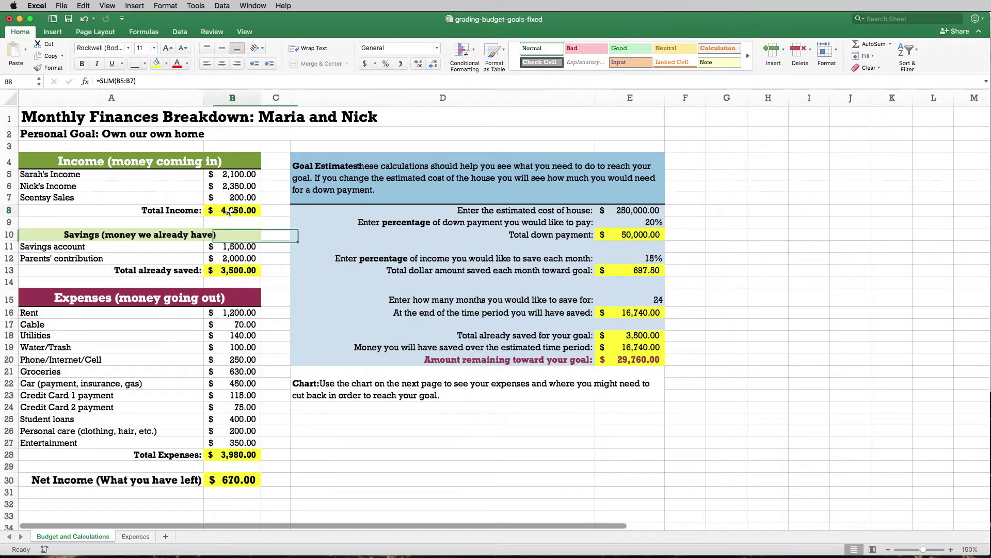
click(241, 267)
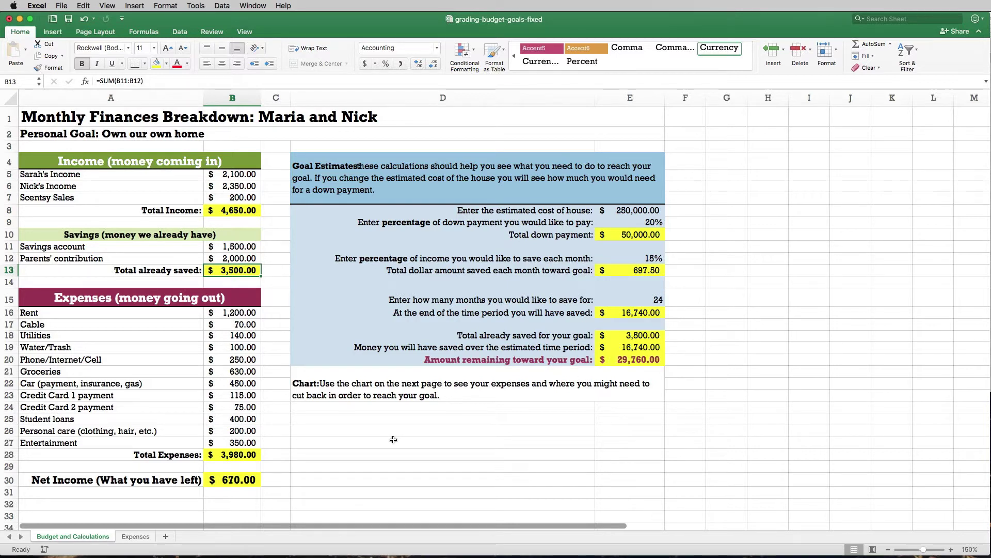
scroll(394, 439, right, 1)
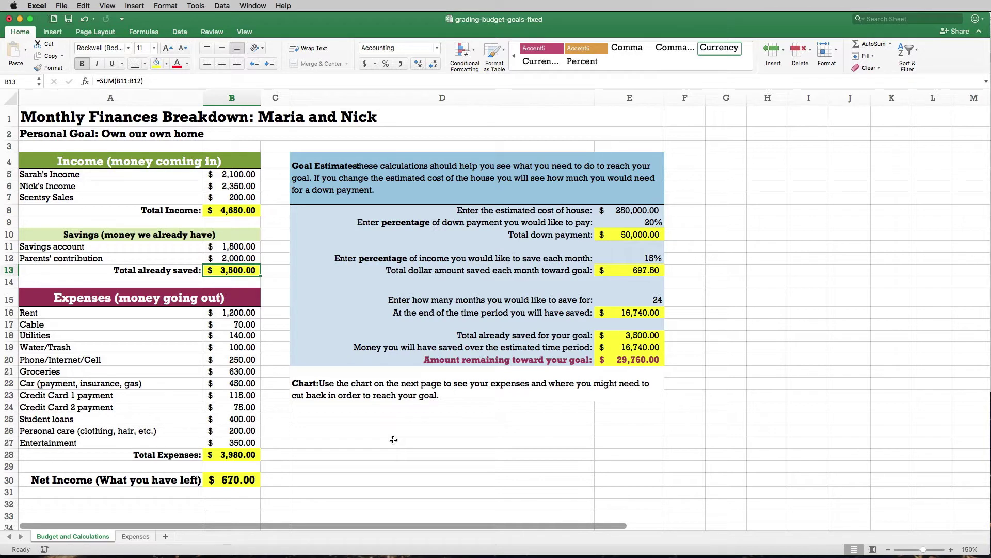
- Clear the total income, total already saved, total expenses and net income cells B8, B13, B28 and B30
click(239, 209)
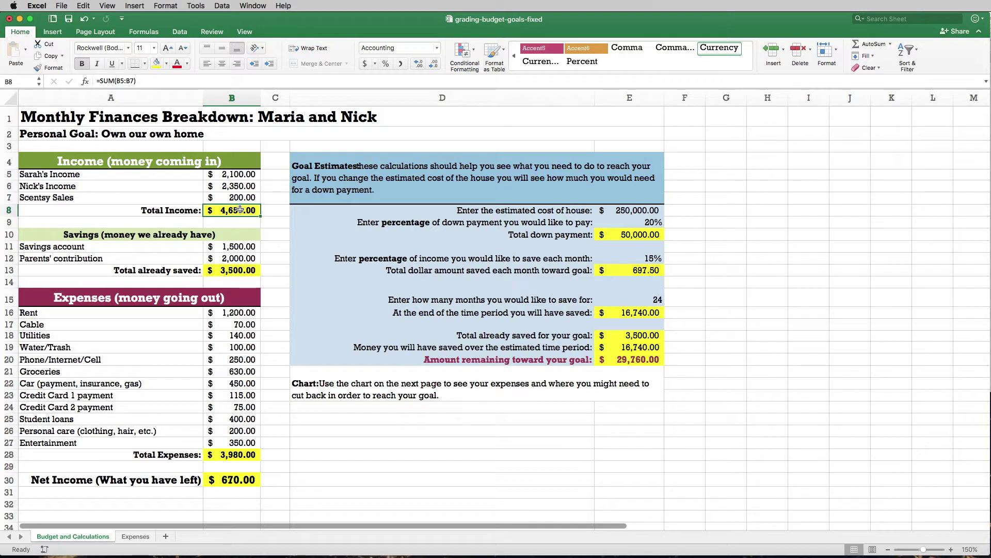
key(Delete)
click(241, 272)
key(Delete)
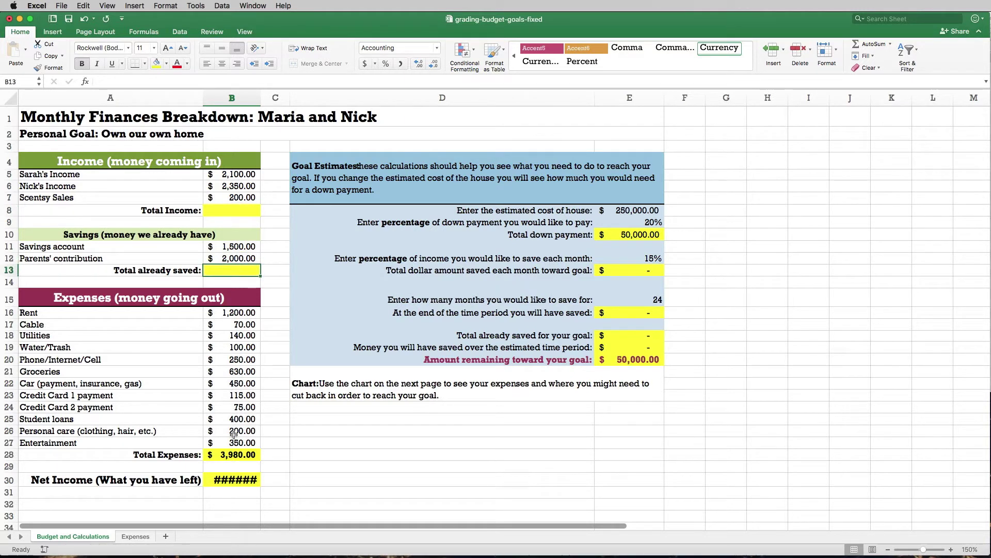
click(237, 460)
key(Delete)
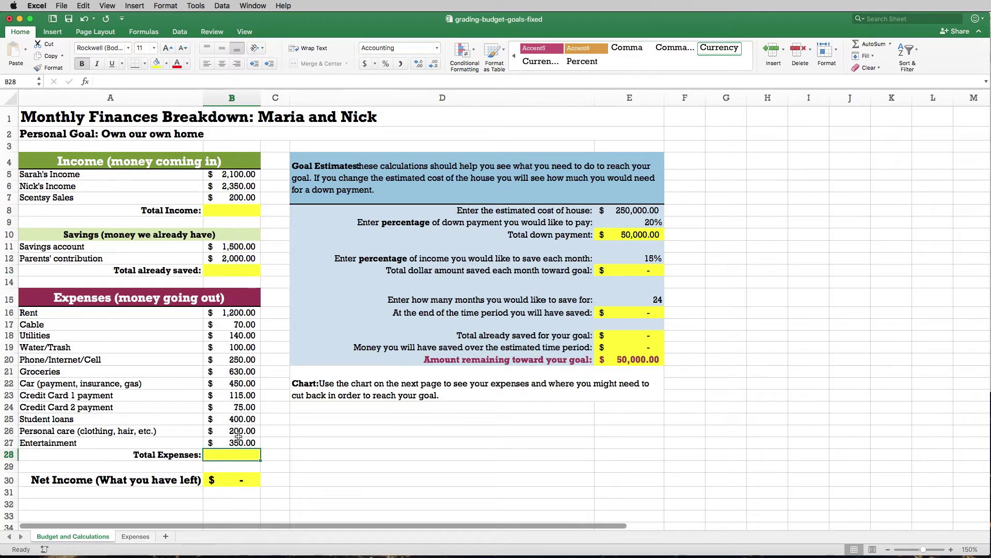
click(245, 480)
key(Delete)
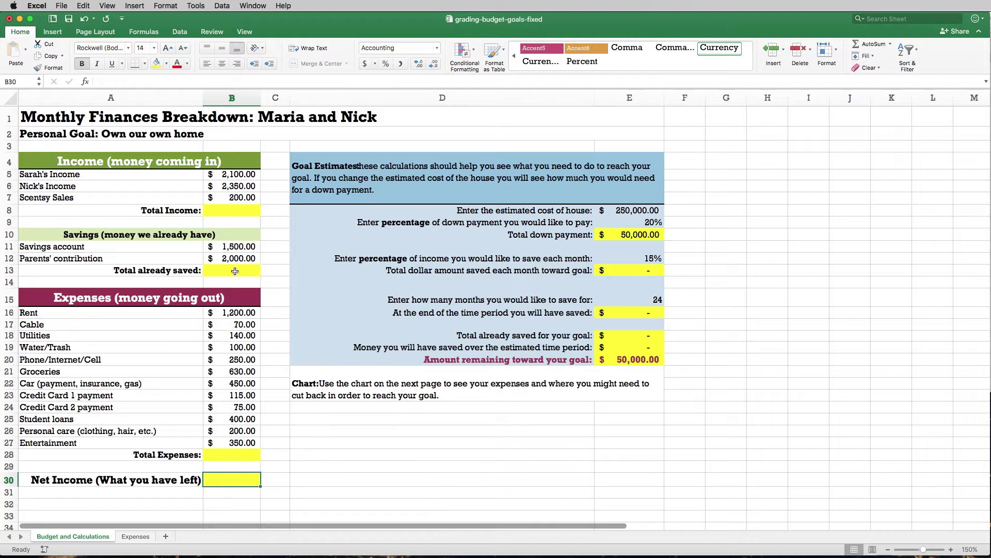
- Clear all the yellow calculated cells in the Goal Estimates section: E10, E13, E16, E18, E19 and E20
click(630, 234)
key(Delete)
click(634, 270)
key(Delete)
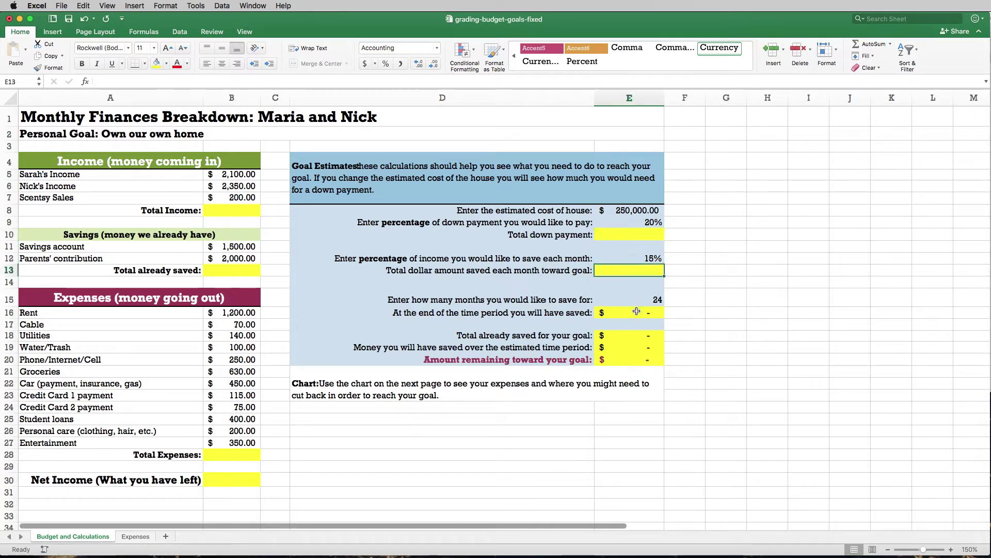
click(637, 311)
key(Delete)
click(638, 335)
key(Delete)
click(640, 347)
key(Delete)
click(642, 362)
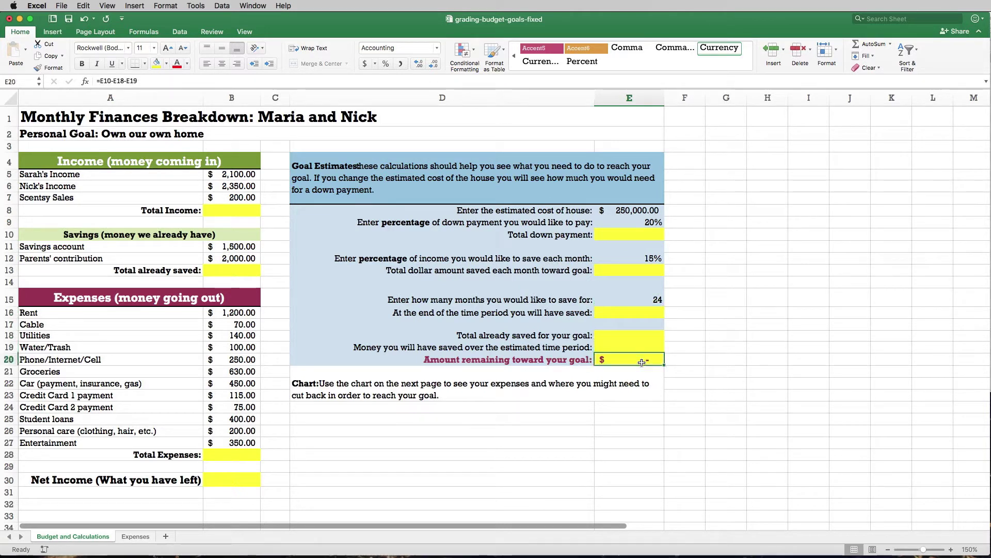
key(Delete)
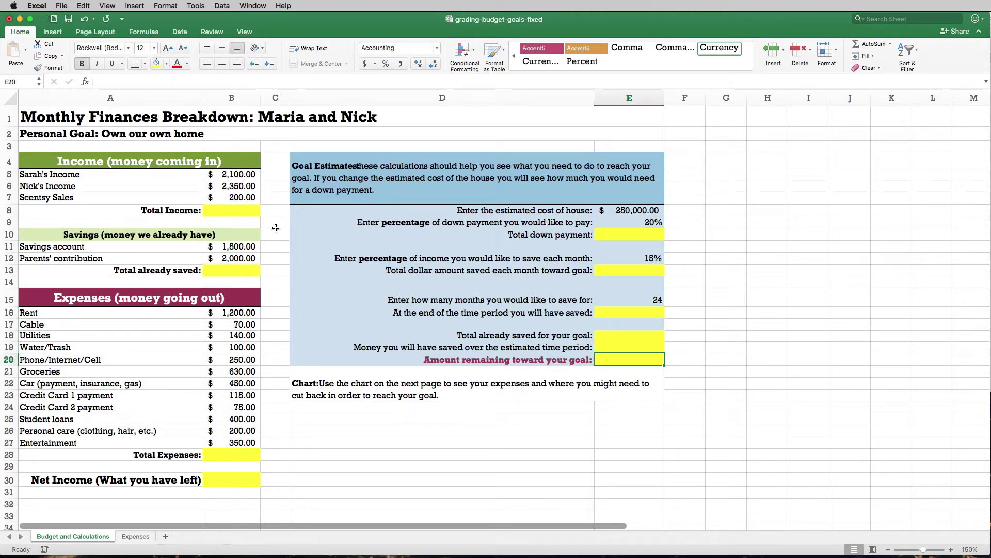
- Replace the first name in the income label in A5 with the first person's name from the sheet title
click(143, 189)
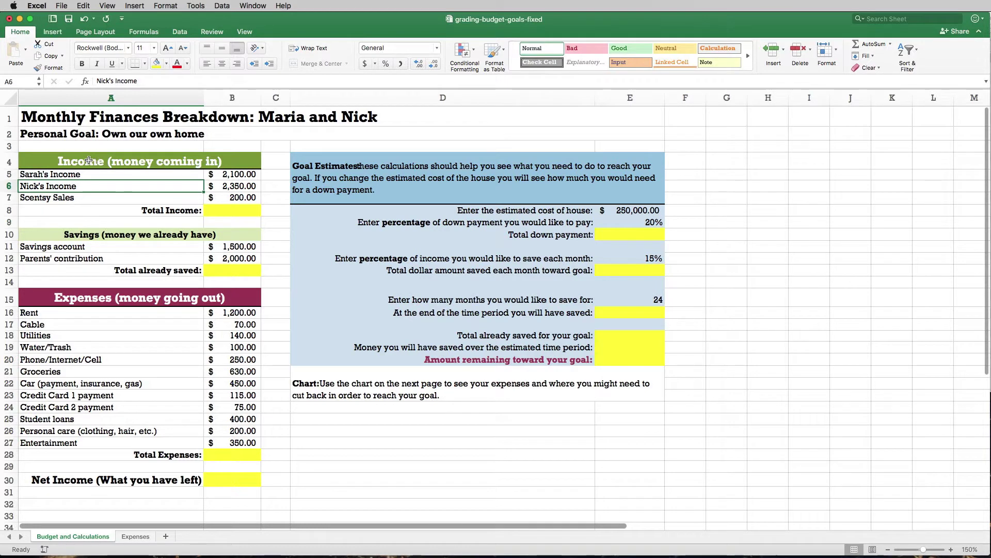
click(53, 176)
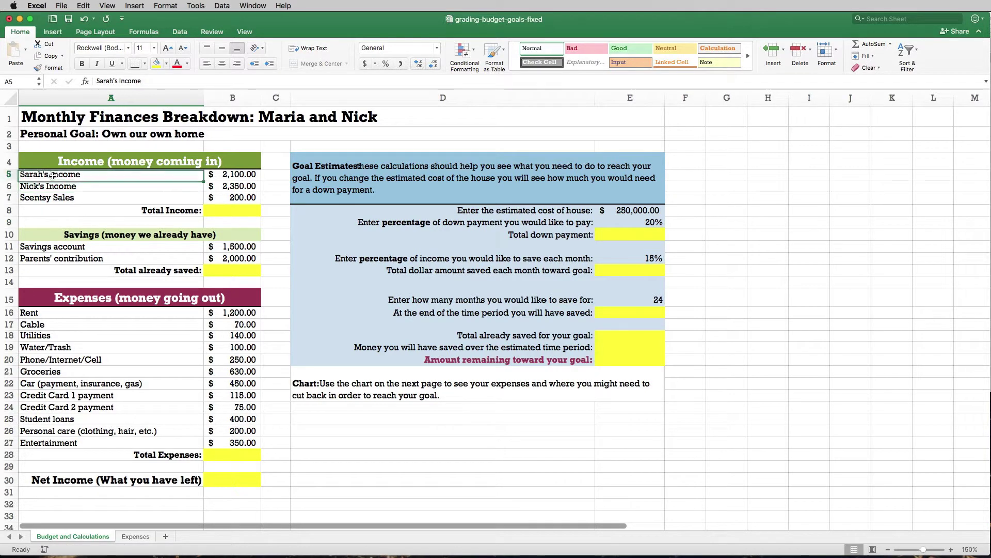
double_click(37, 176)
key(Escape)
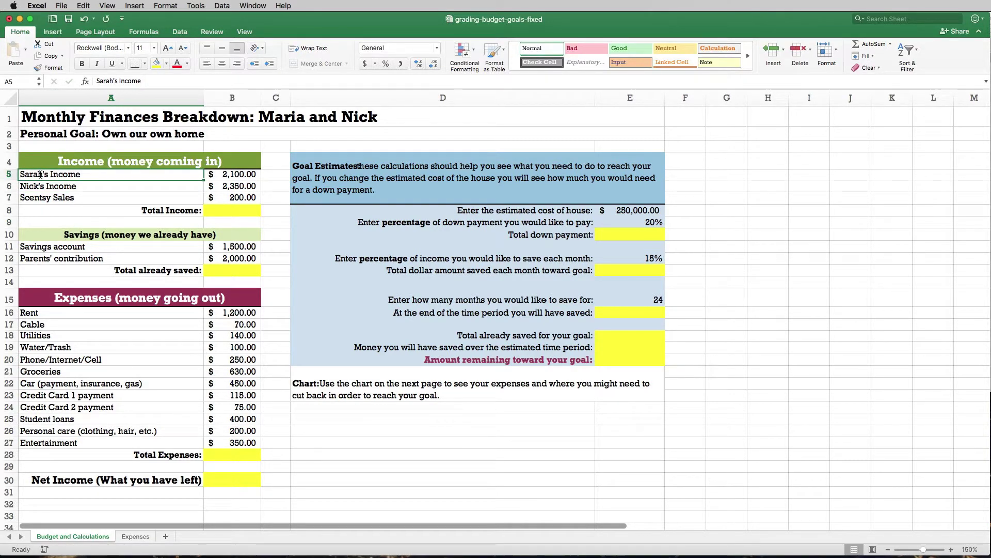
double_click(34, 175)
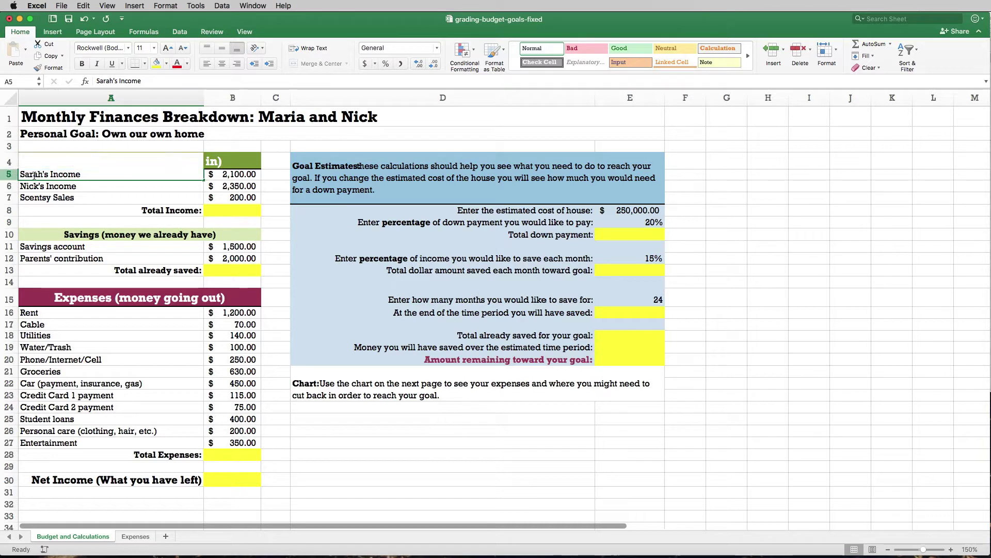
drag(43, 174, 13, 174)
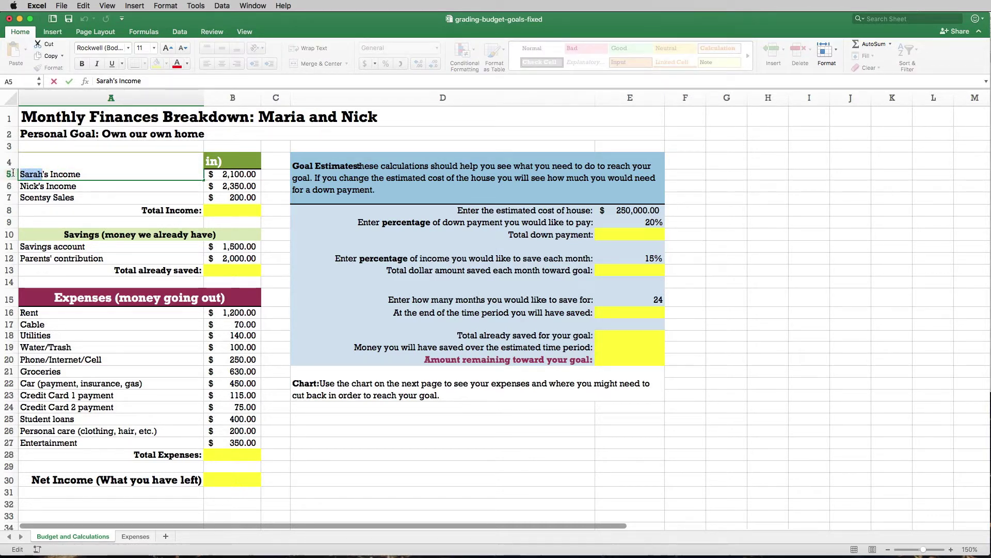
text(Maria)
key(Return)
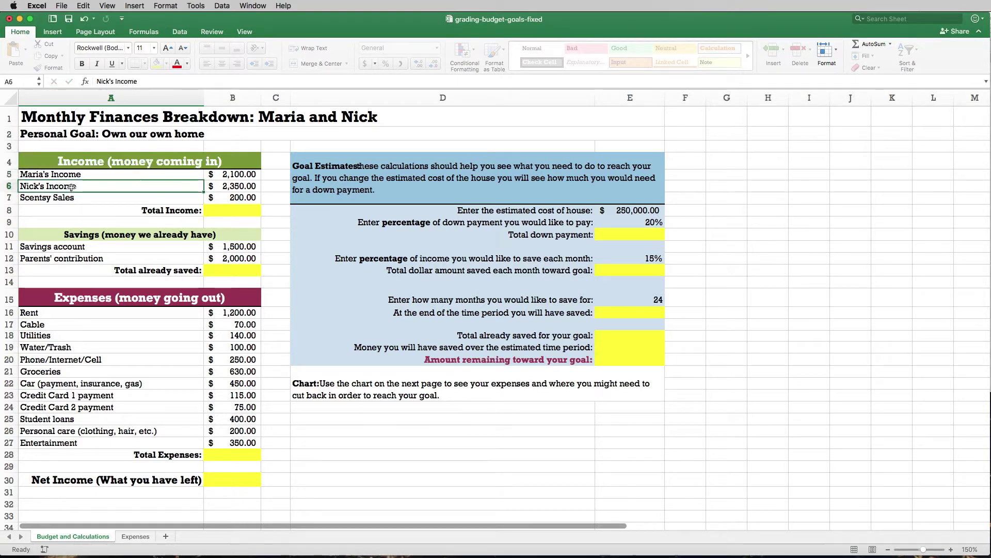
- Set the two personal income amounts in B5 and B6 to 1000 each
click(77, 177)
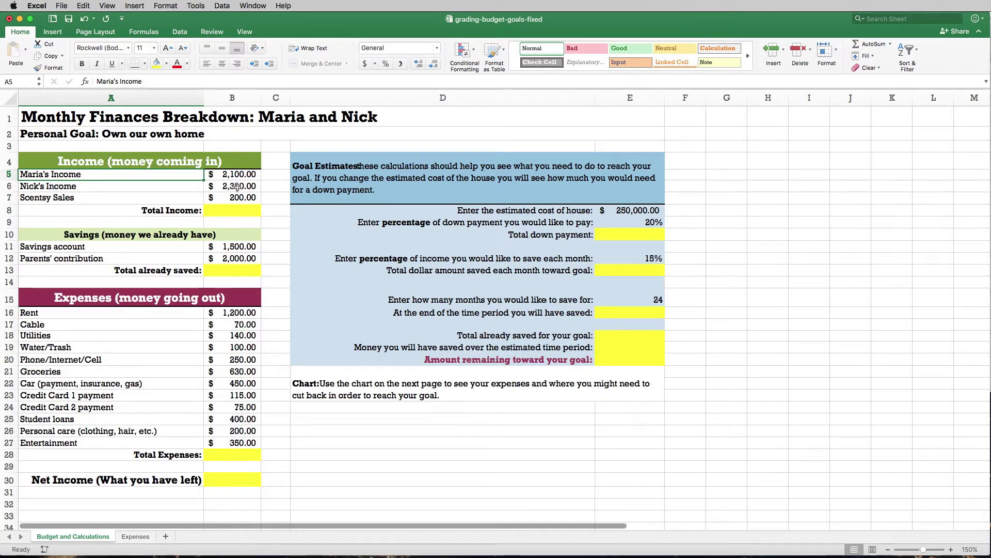
key(Down)
key(Down)
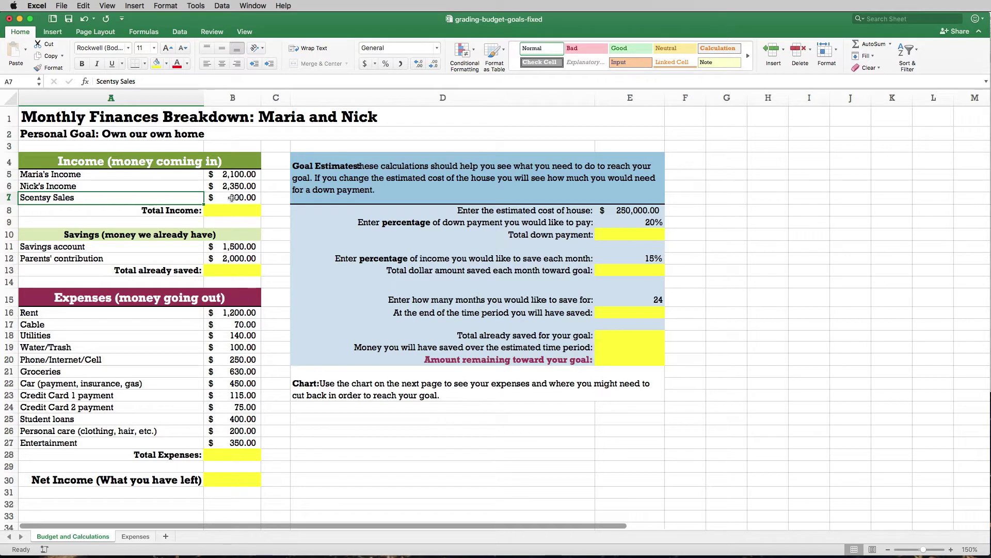
click(232, 175)
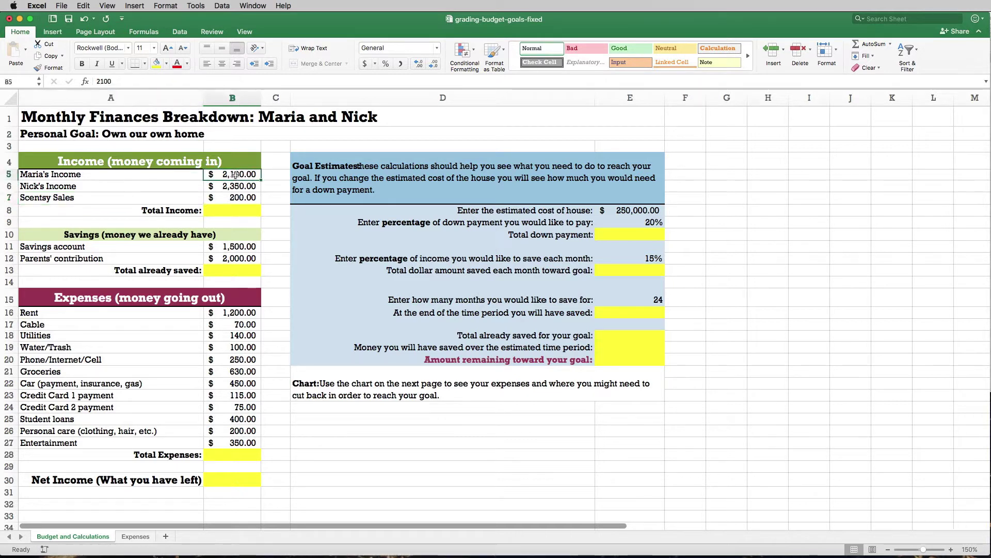
double_click(236, 175)
text(1000)
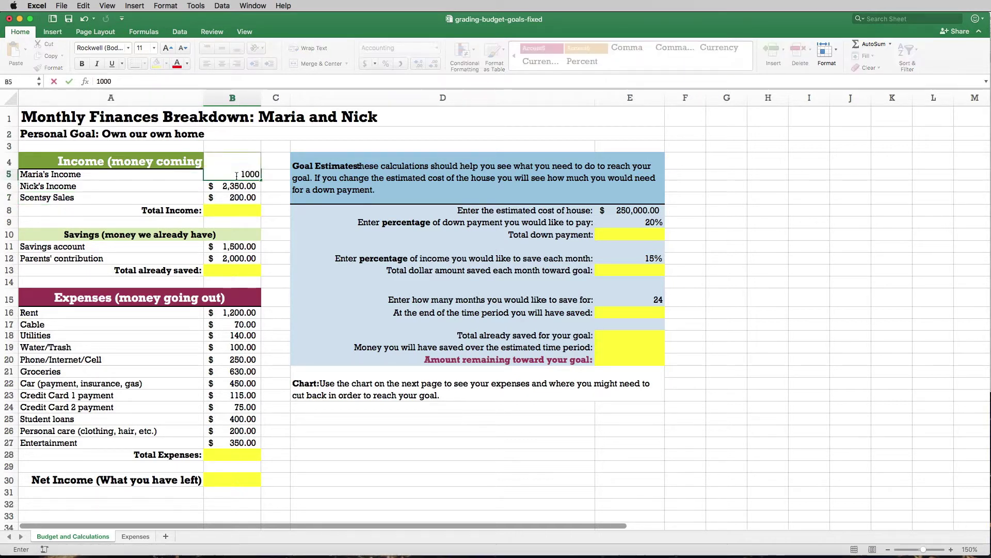
key(Return)
text(1000)
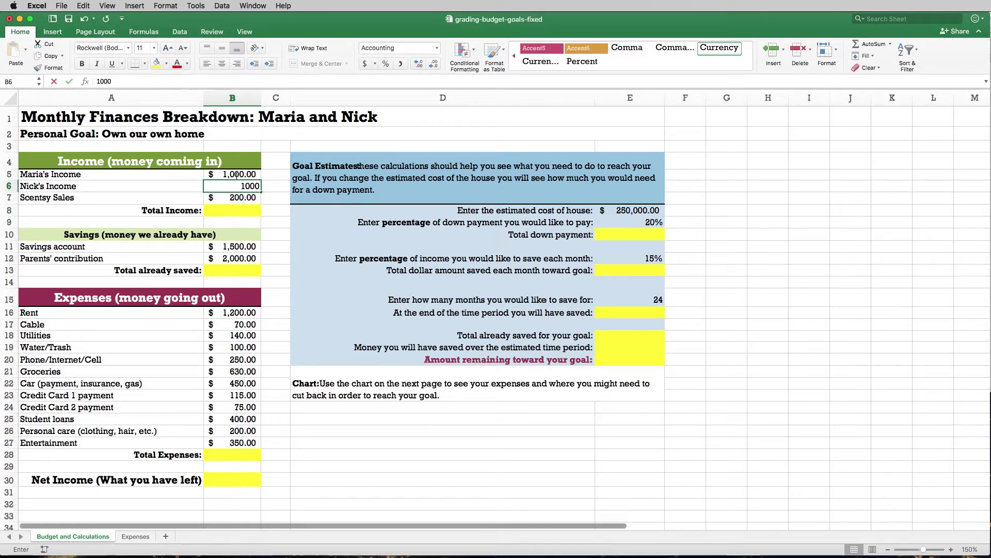
key(Return)
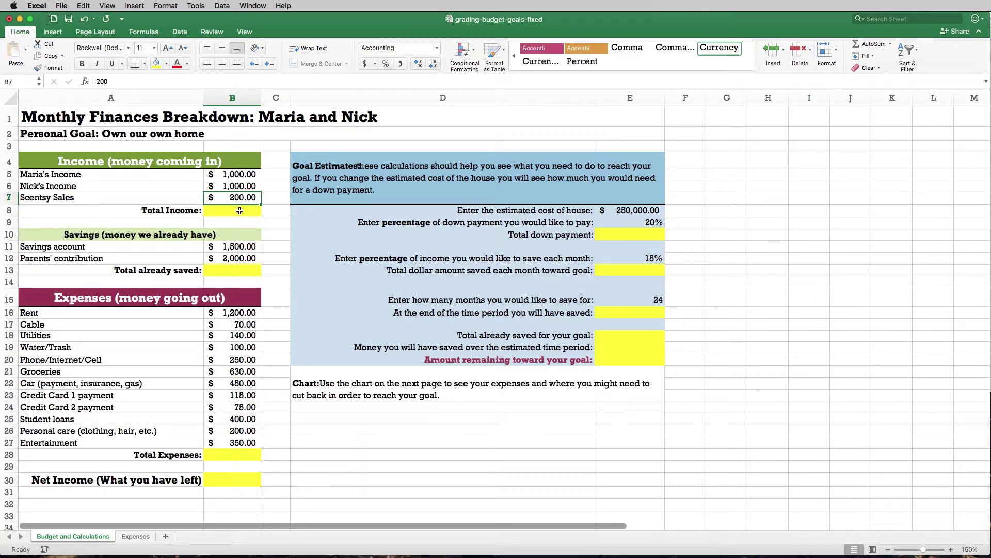
- Try an income amount of 2000 in B5 while the total cell is empty, and undo the change
click(231, 174)
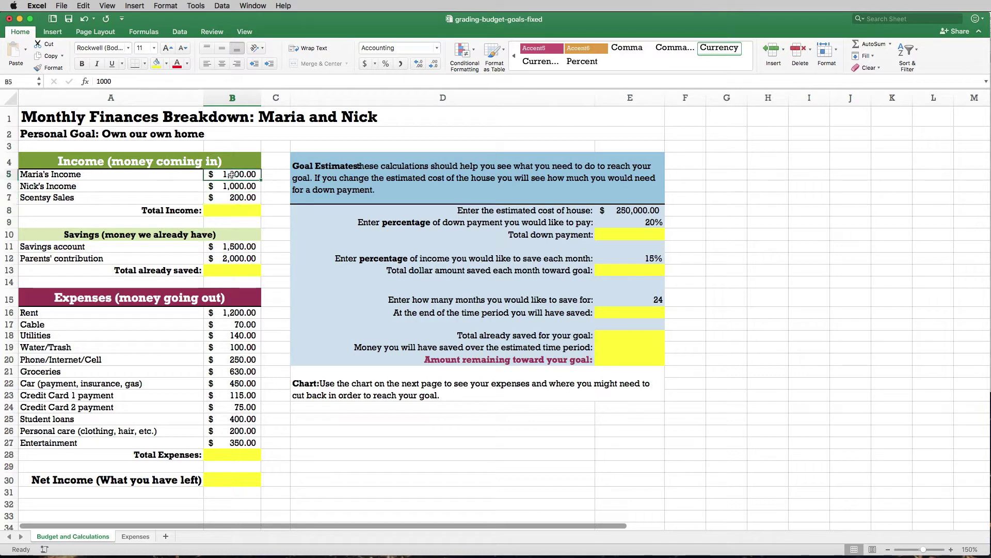
text(2000)
key(Return)
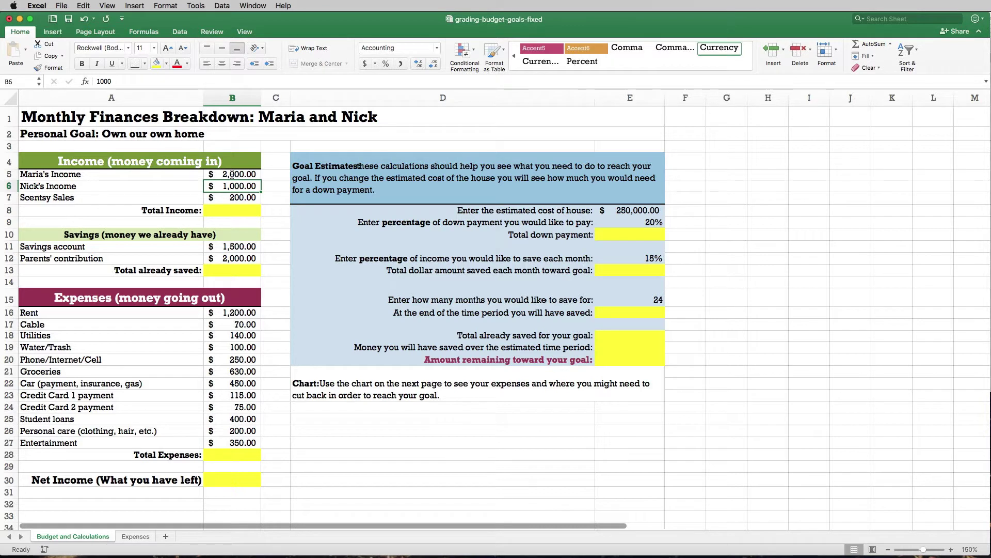
click(233, 209)
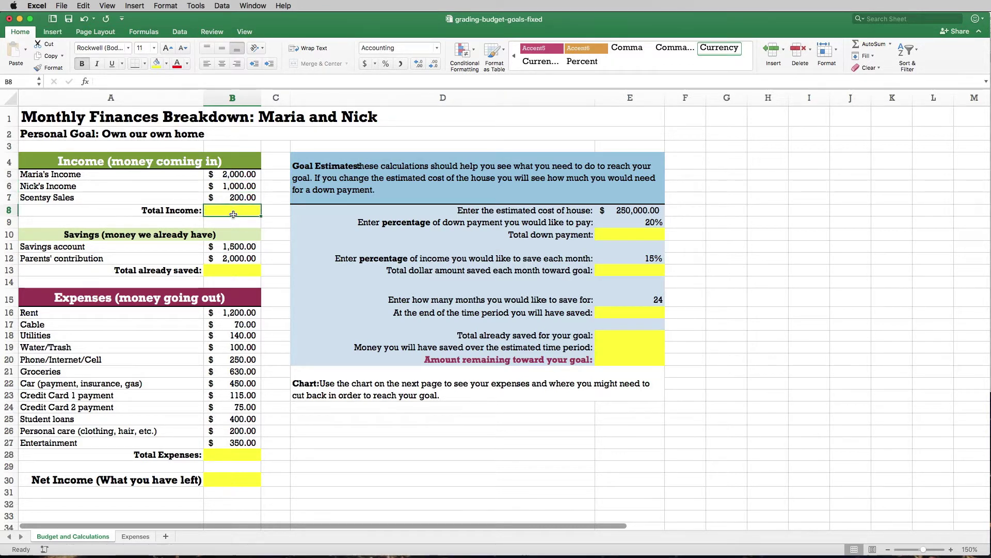
key(super+z)
click(234, 213)
click(144, 32)
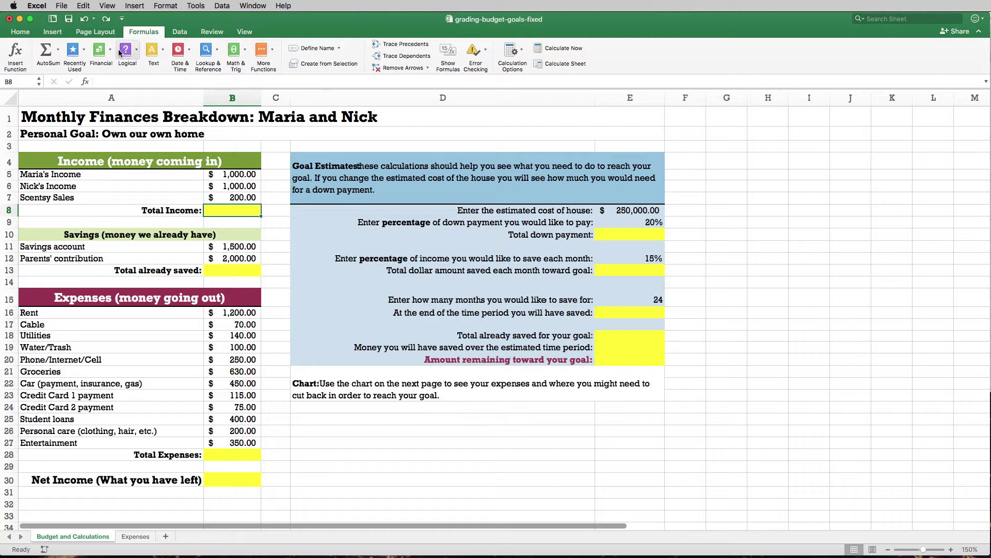
click(59, 55)
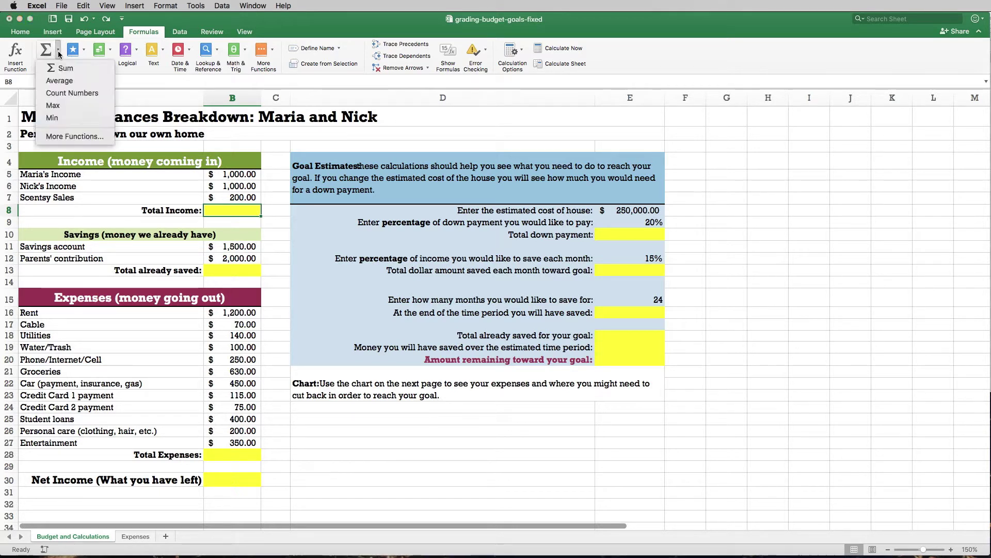
click(63, 68)
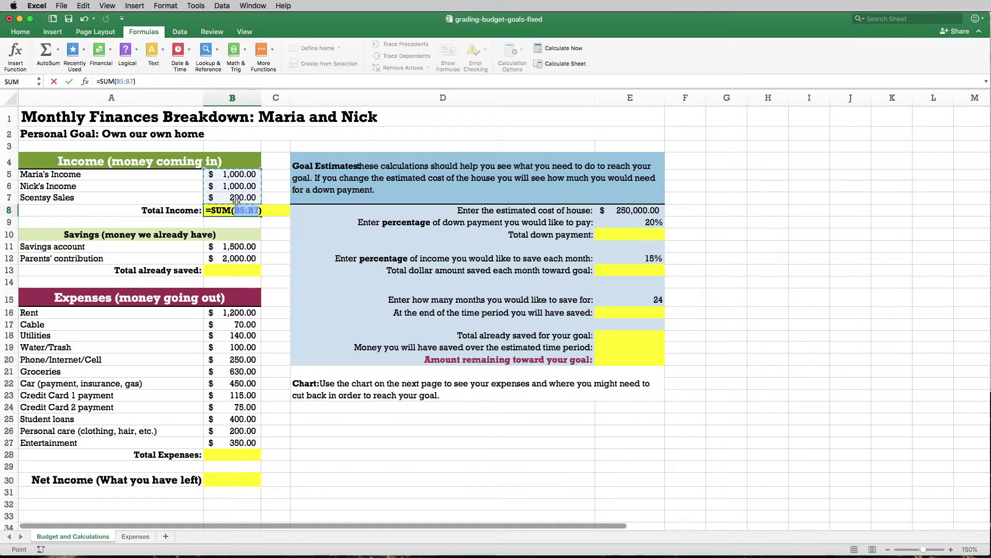
drag(224, 251, 313, 261)
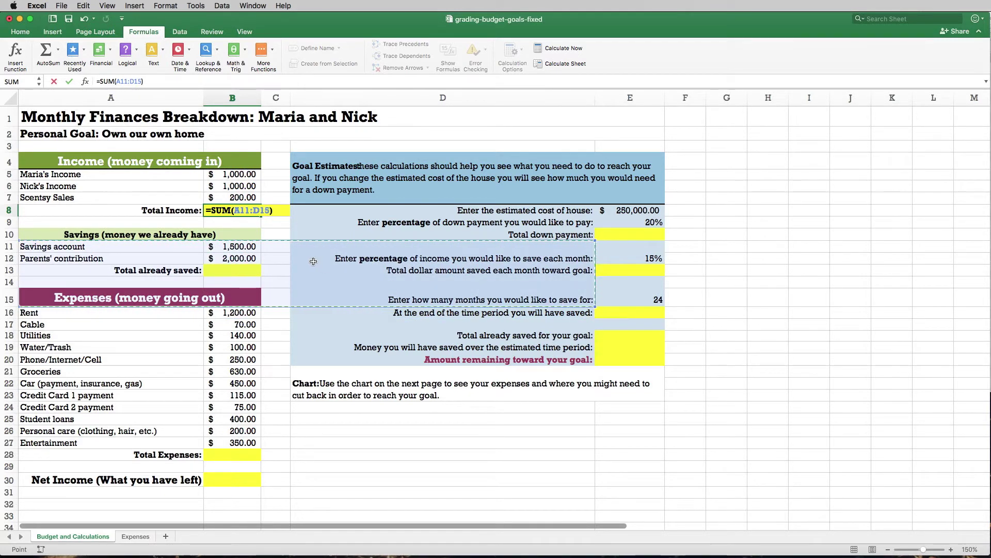
key(Escape)
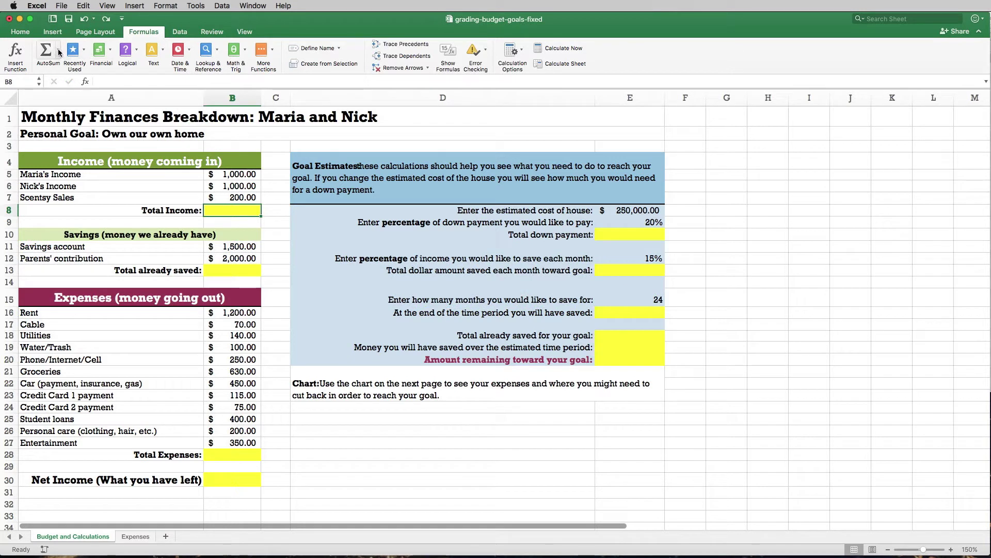
- Insert a Sum function in the Total Income cell B8 that adds the income amounts in B5:B7
click(59, 52)
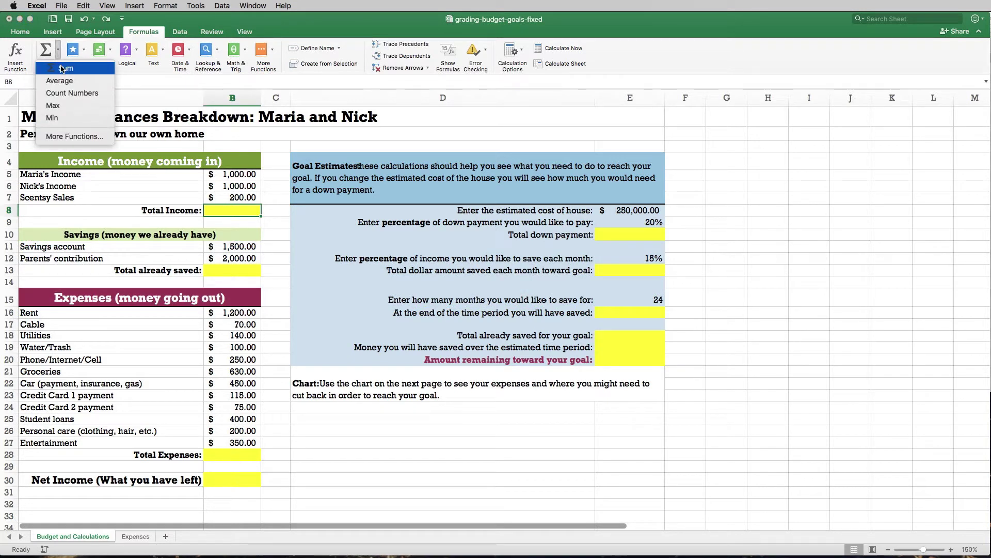
click(61, 68)
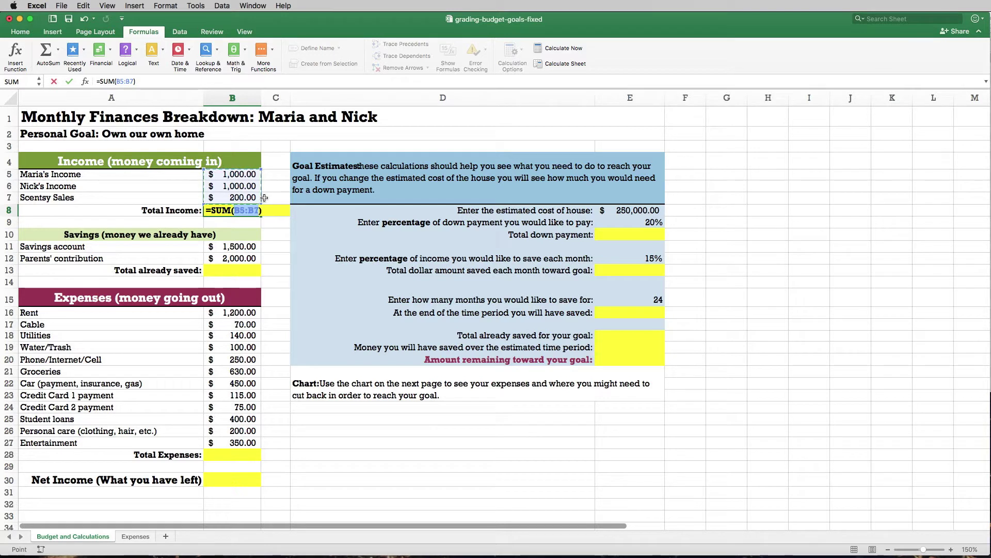
key(Return)
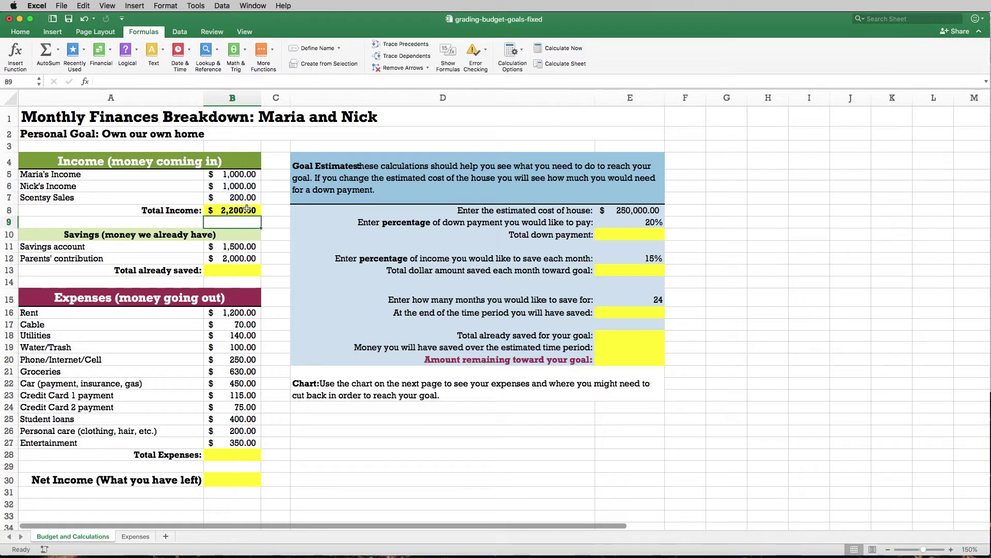
- Set the first personal income in B5 to 2000 and the second in B6 to 3000, and check the Total Income cell B8
click(246, 175)
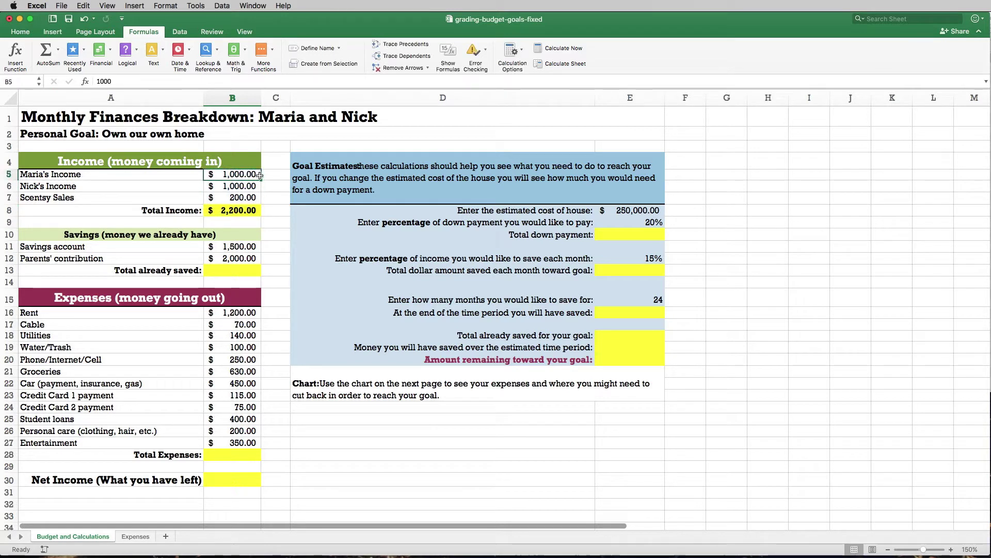
text(2000)
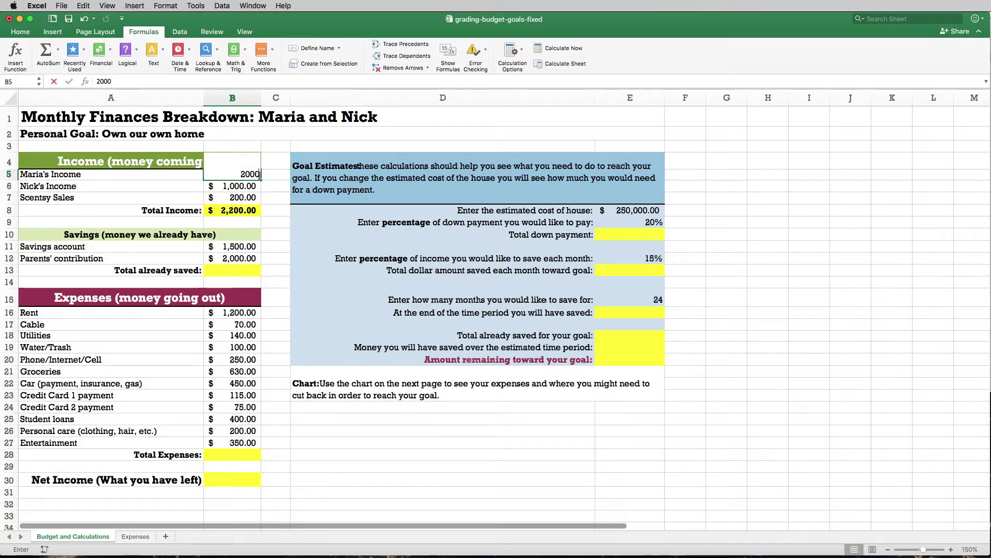
key(Return)
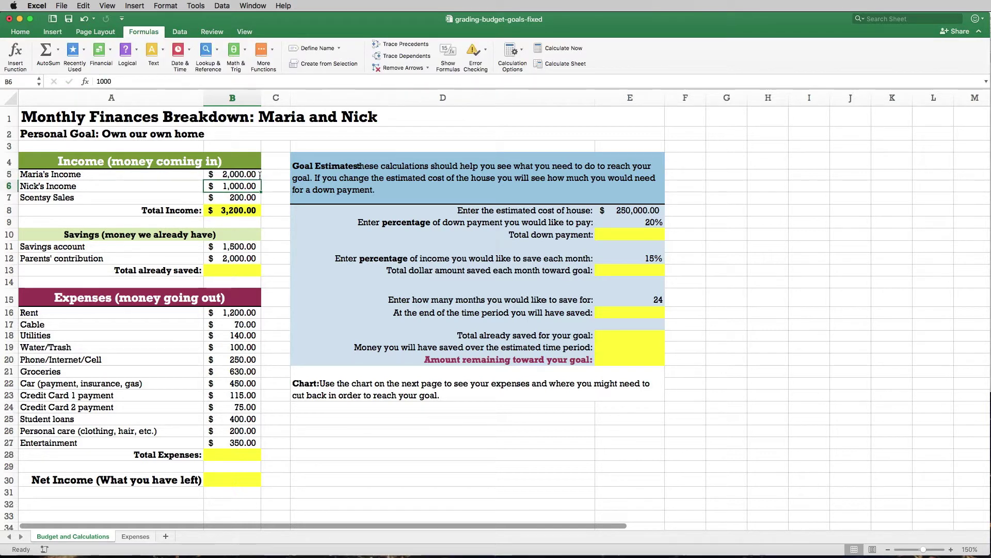
text(3000)
key(Return)
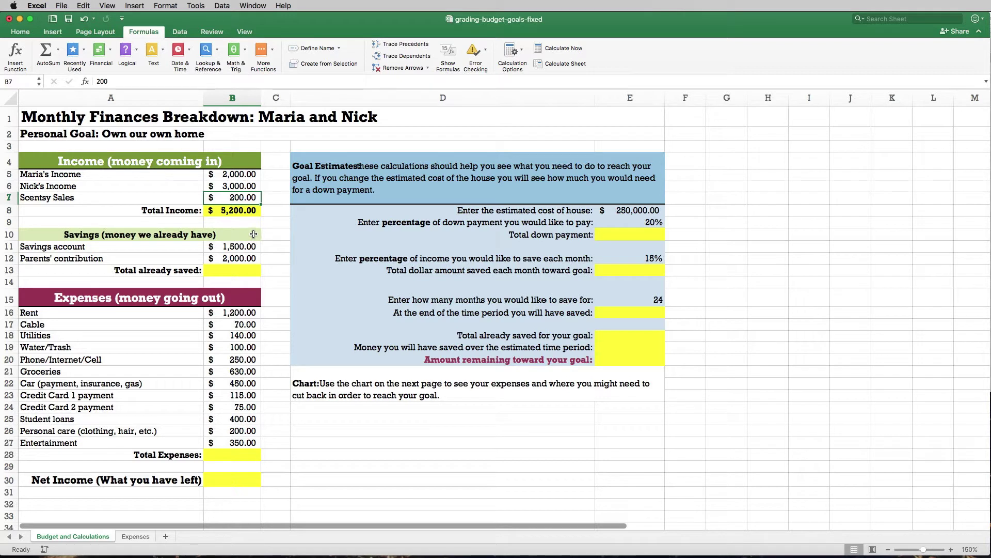
click(235, 215)
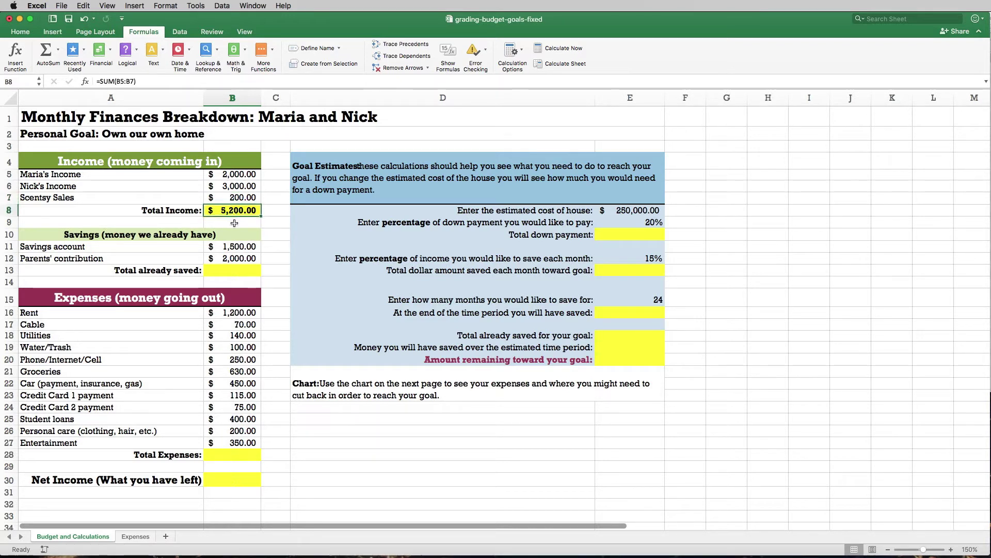
- Insert a Sum function in the Total already saved cell B13 that adds the savings amounts in B11:B12
click(230, 249)
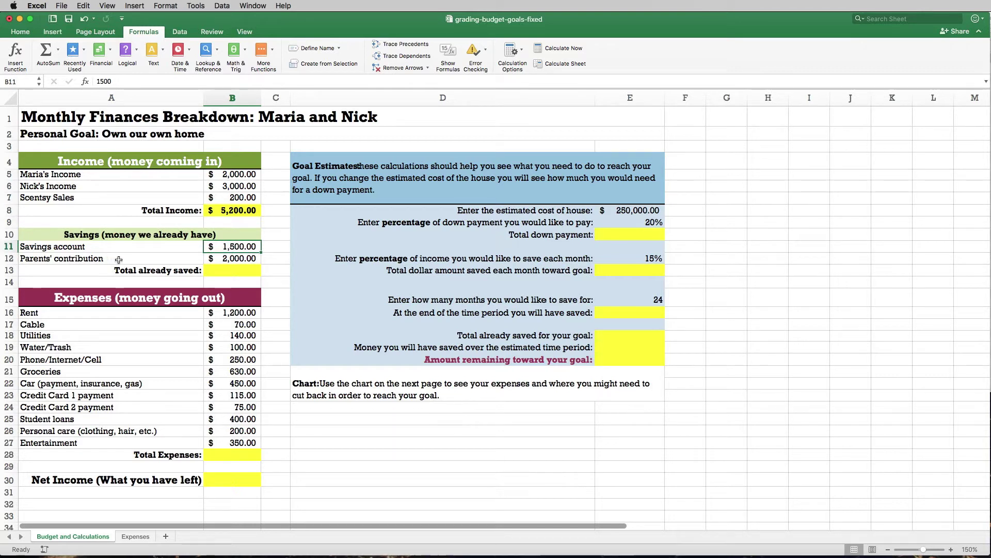
click(222, 259)
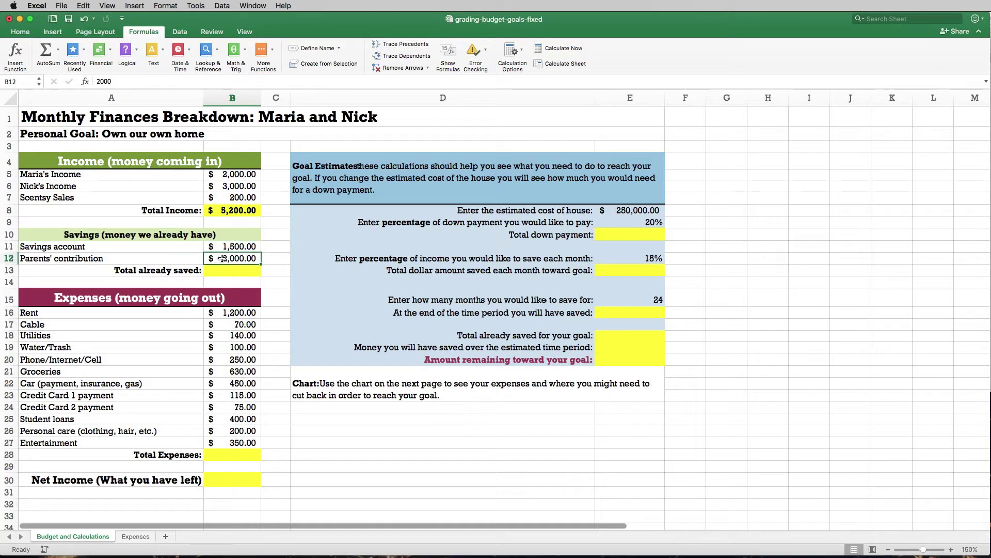
click(236, 271)
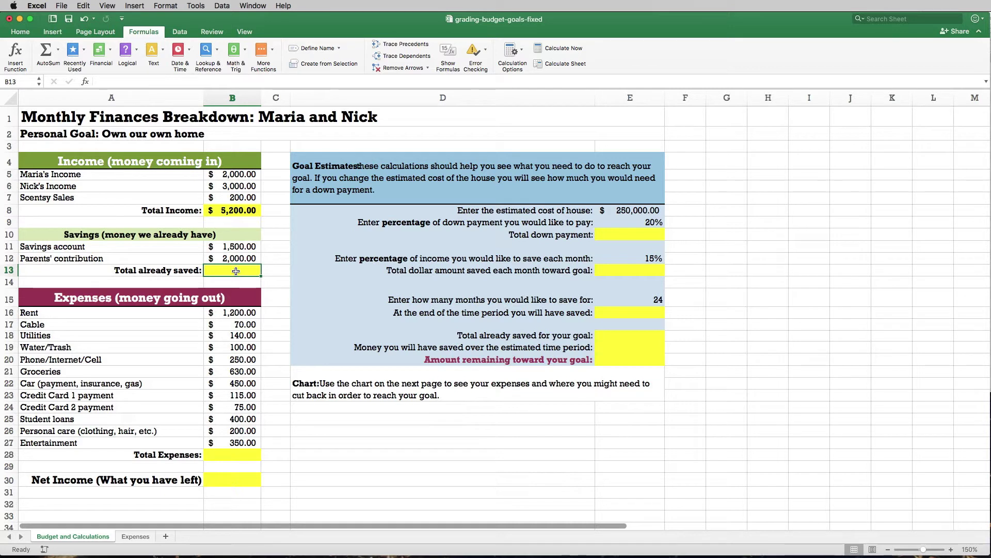
click(58, 50)
click(64, 68)
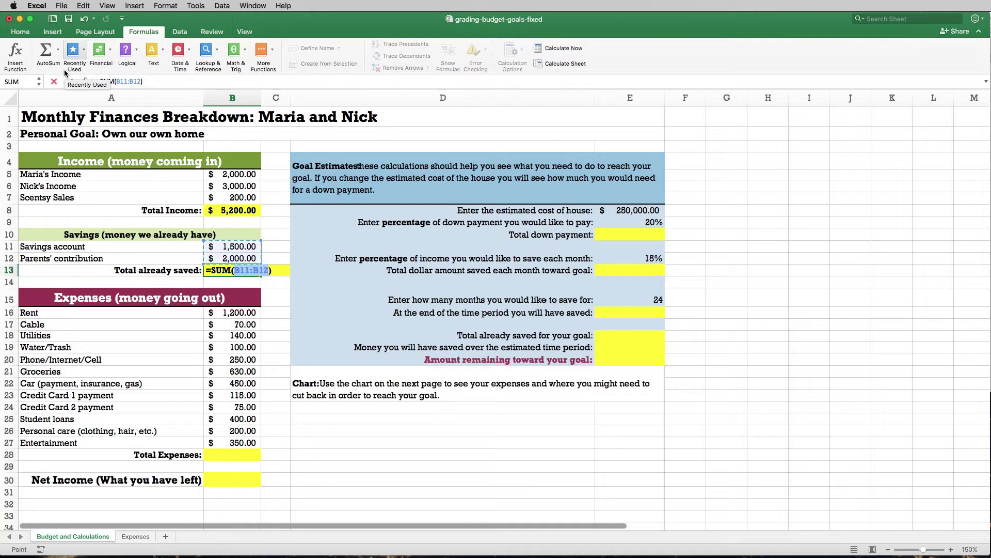
key(Return)
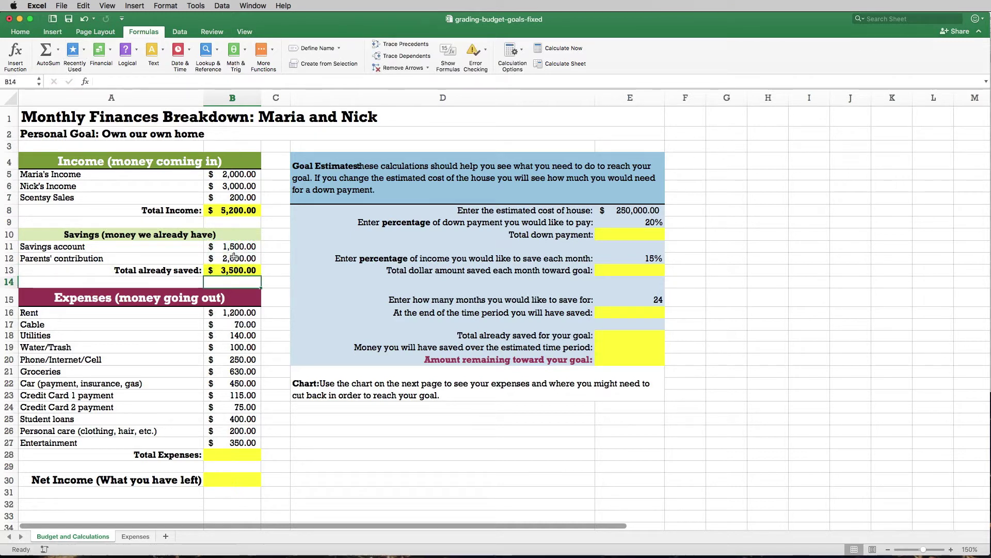
- Set the parents' contribution in B12 to 3000
click(234, 257)
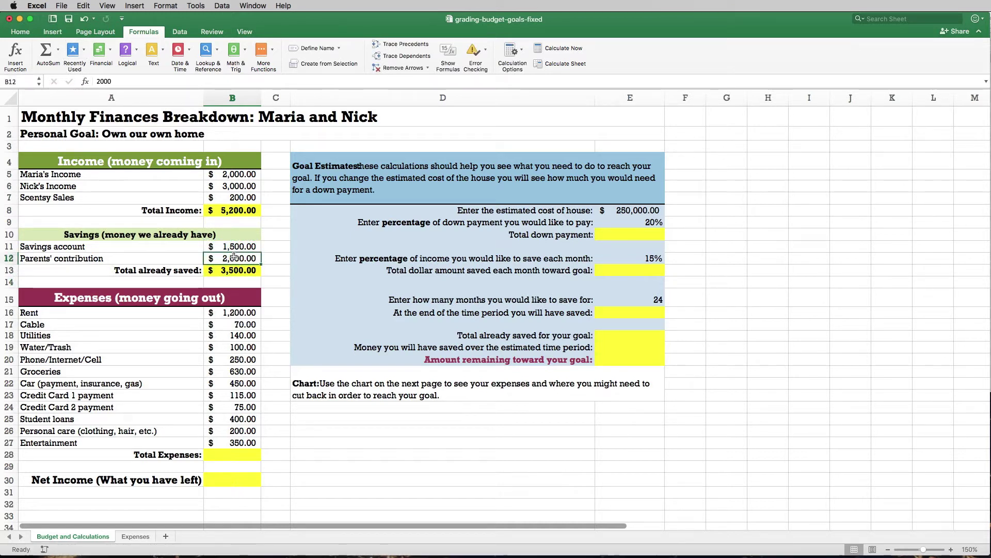
text(3000)
key(Return)
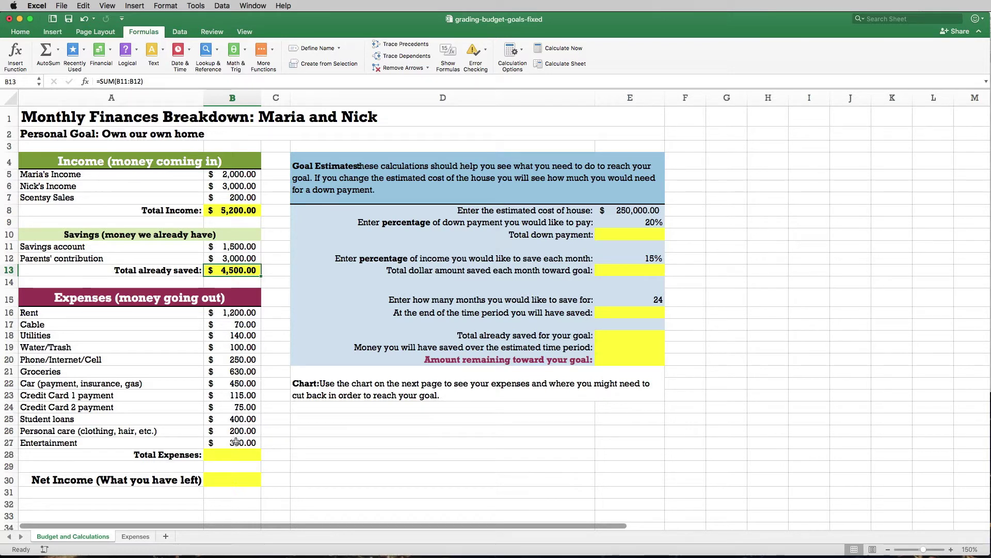
- Insert a Sum function in the Total Expenses cell B28 that adds the expense amounts in B16:B27
click(234, 456)
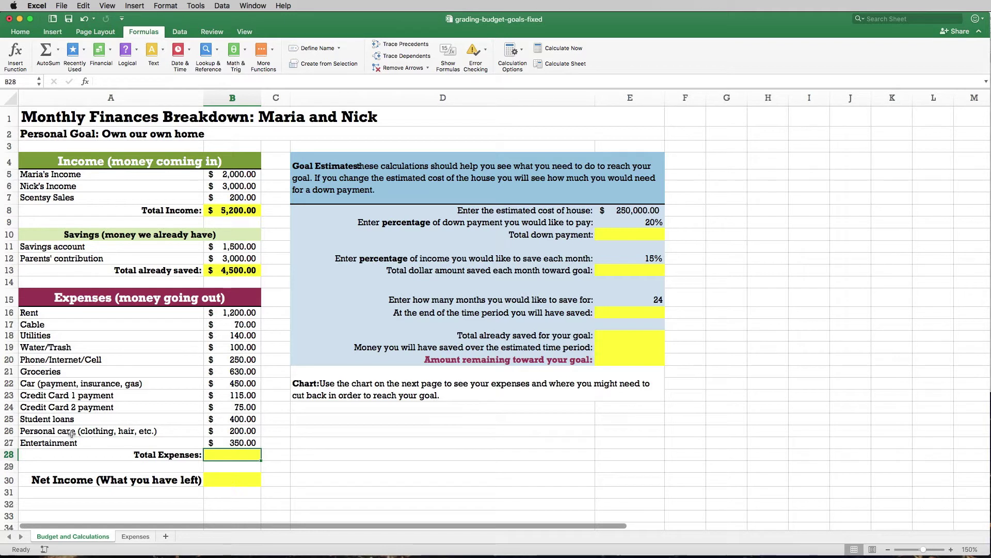
click(58, 49)
click(59, 67)
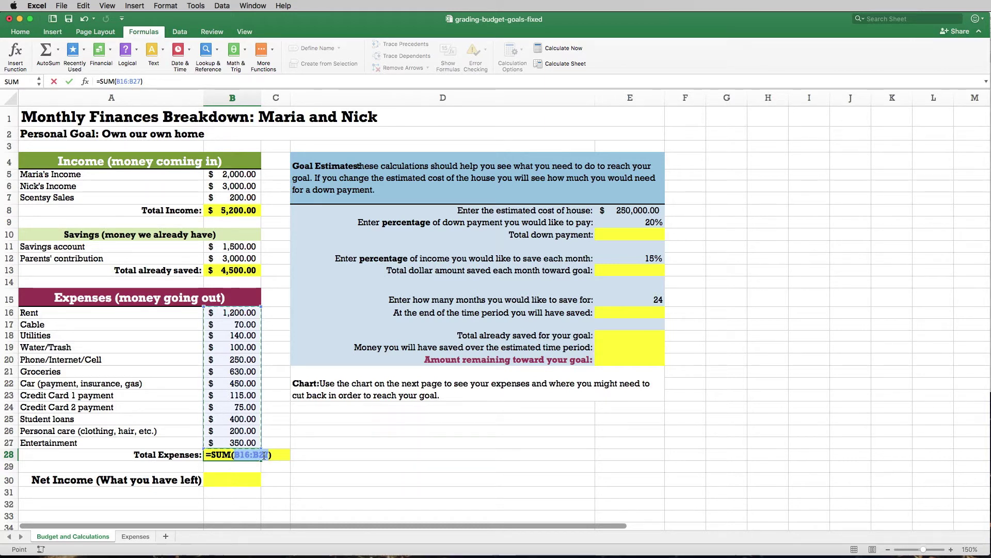
key(Return)
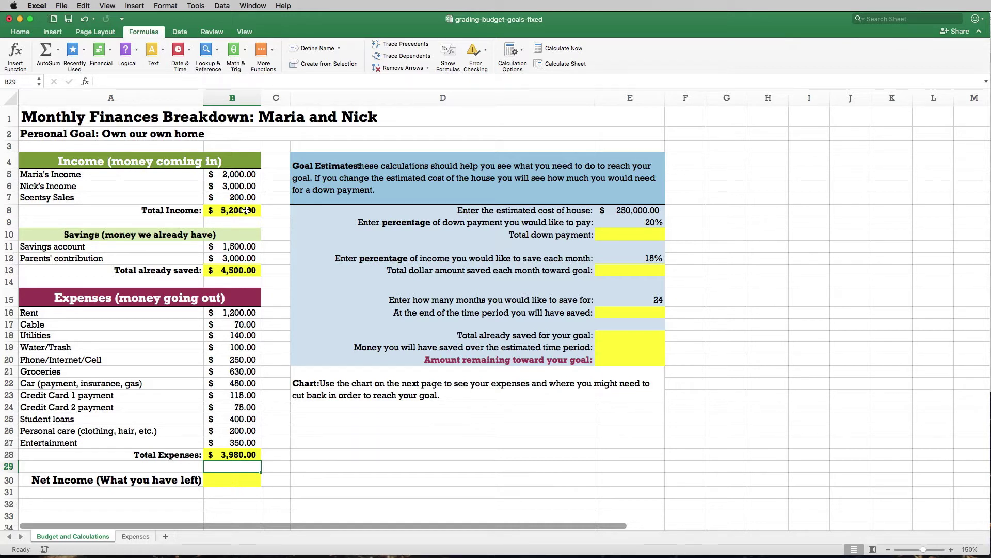
- Set the Entertainment expense in B27 to 370 and the first personal income in B5 to 1800
click(239, 444)
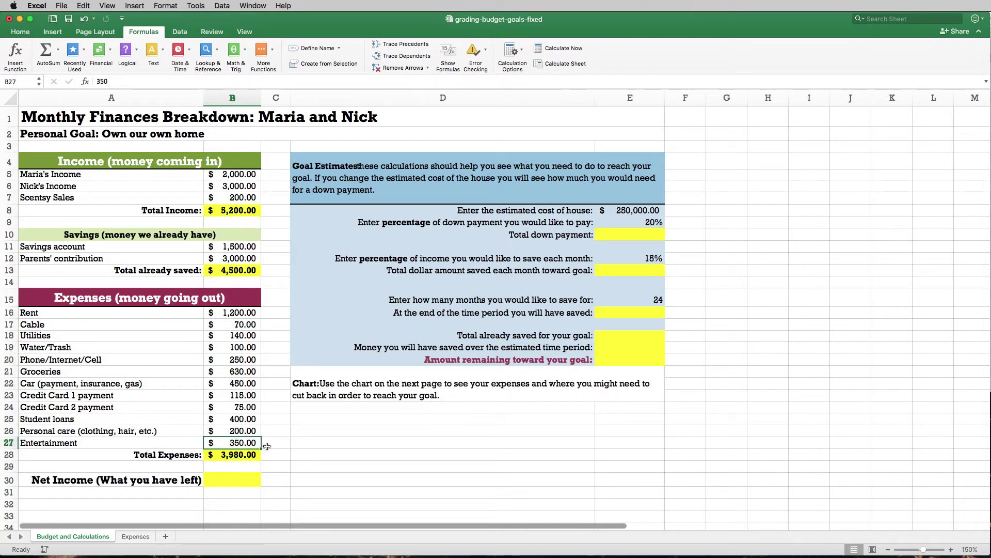
text(370)
key(Return)
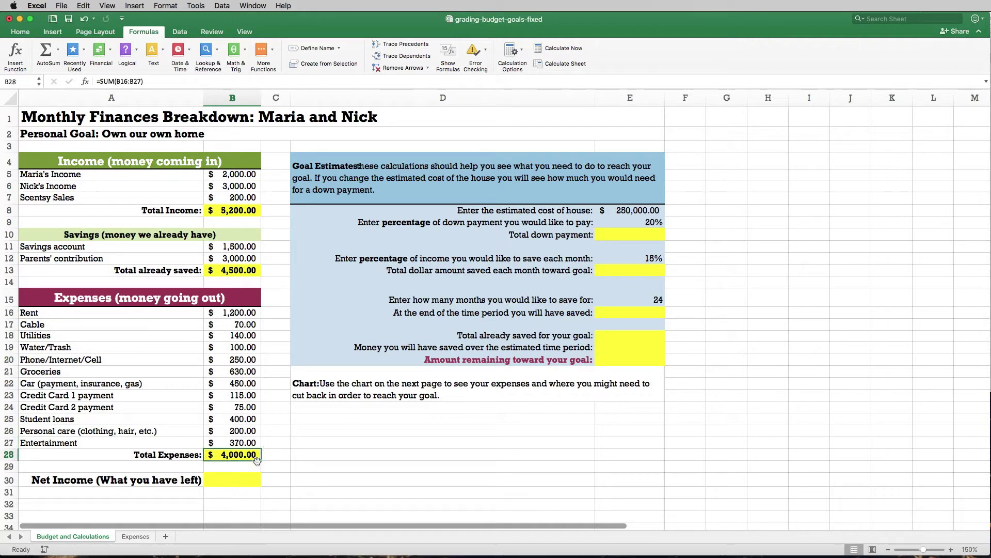
click(245, 175)
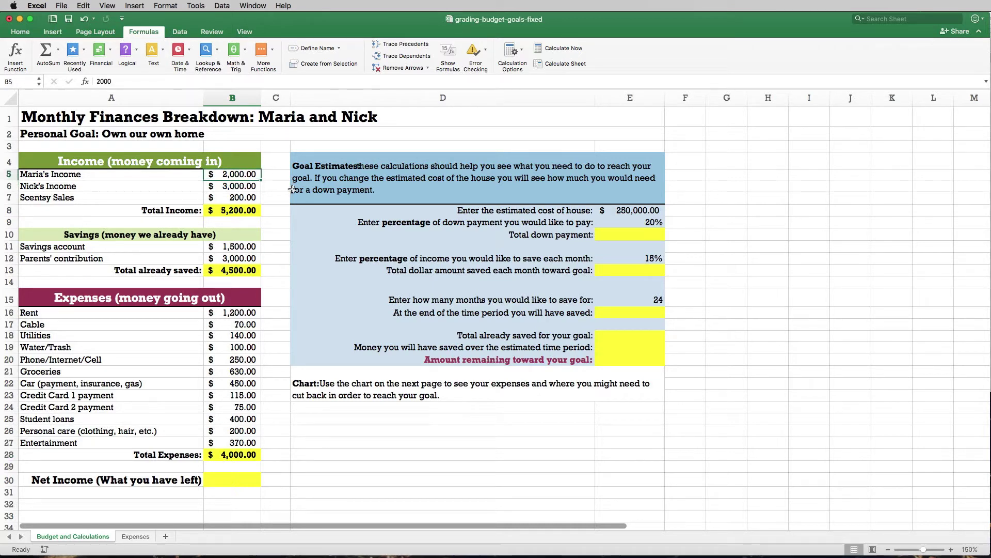
text(1800)
key(Return)
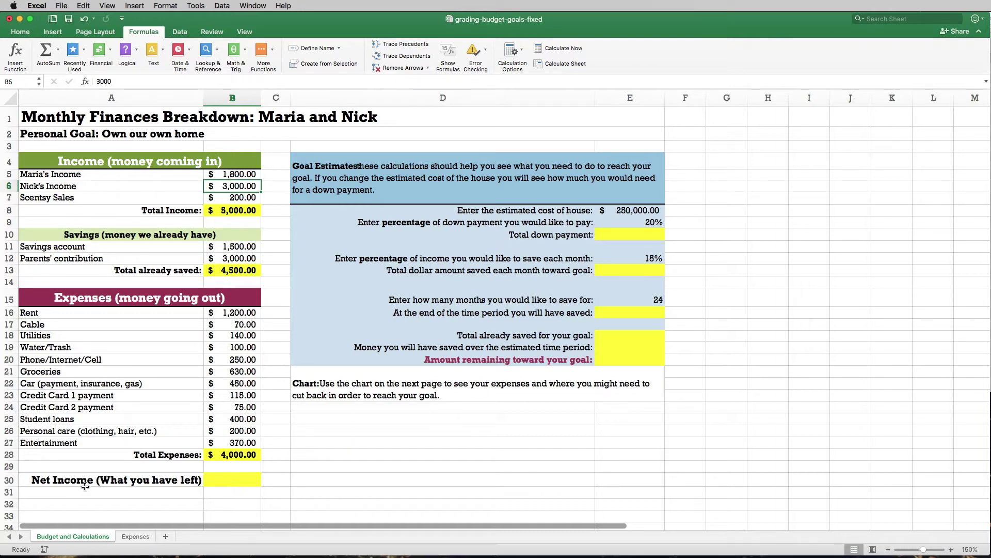
- Enter the formula =B8-B28 in the Net Income cell B30 and widen column B slightly to fit the amount
click(224, 483)
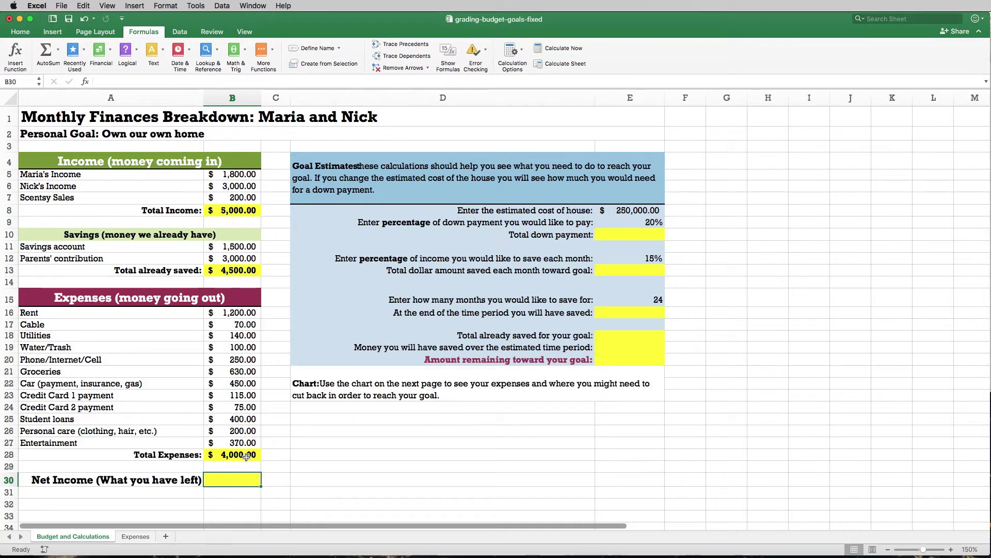
text(=)
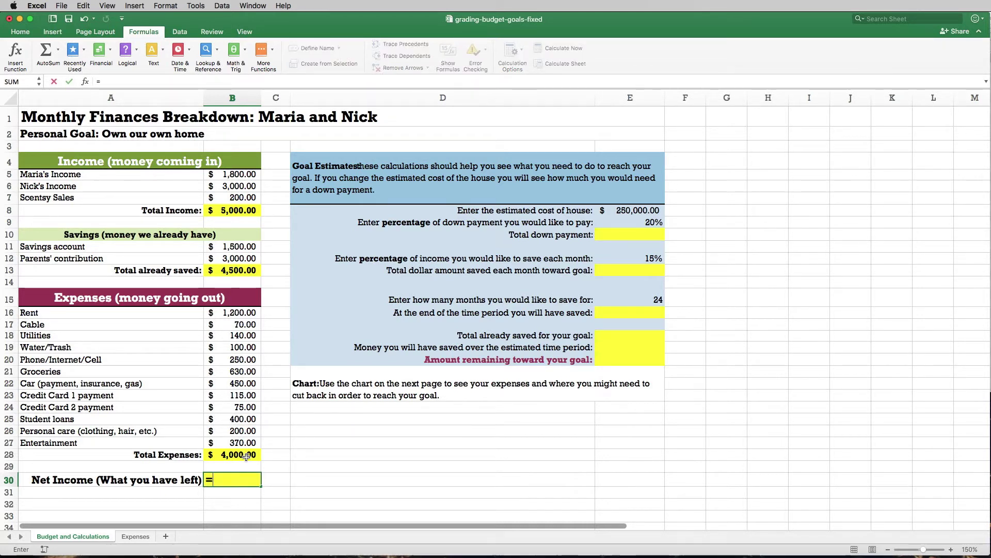
click(226, 212)
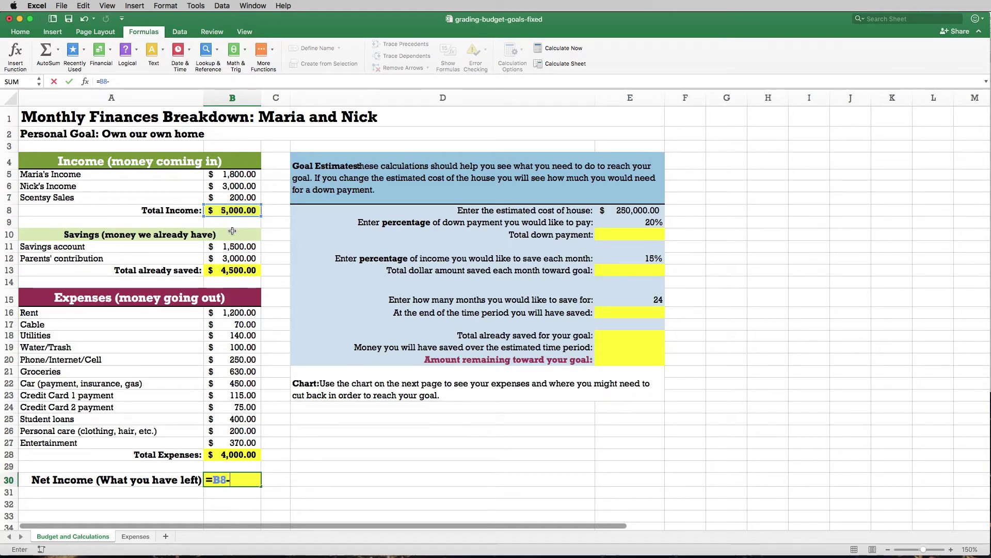
click(229, 455)
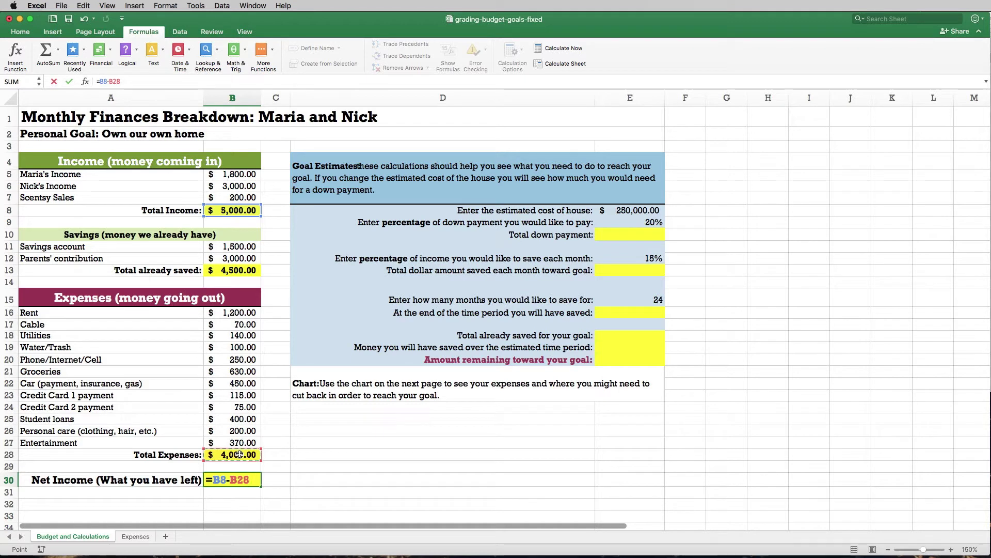
key(Return)
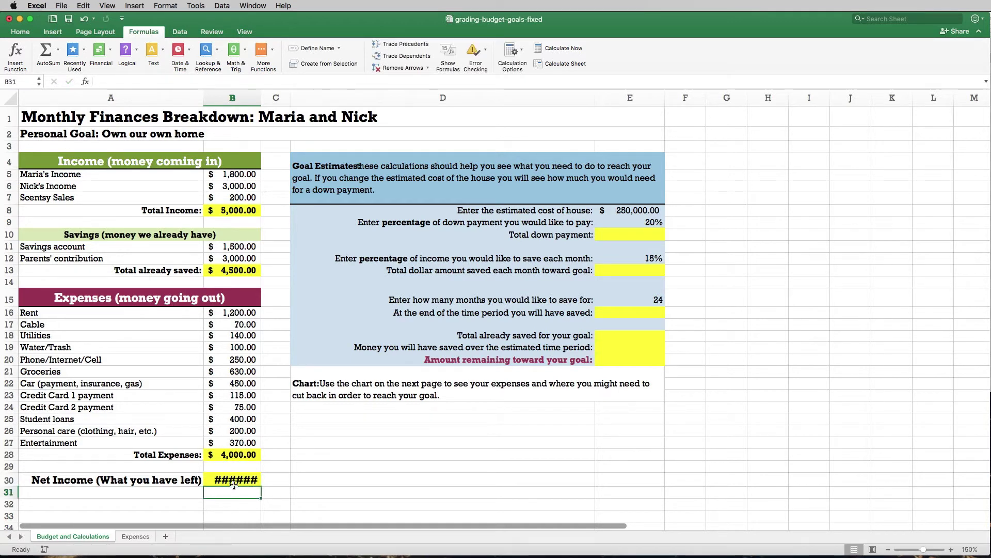
drag(259, 100, 265, 100)
click(242, 479)
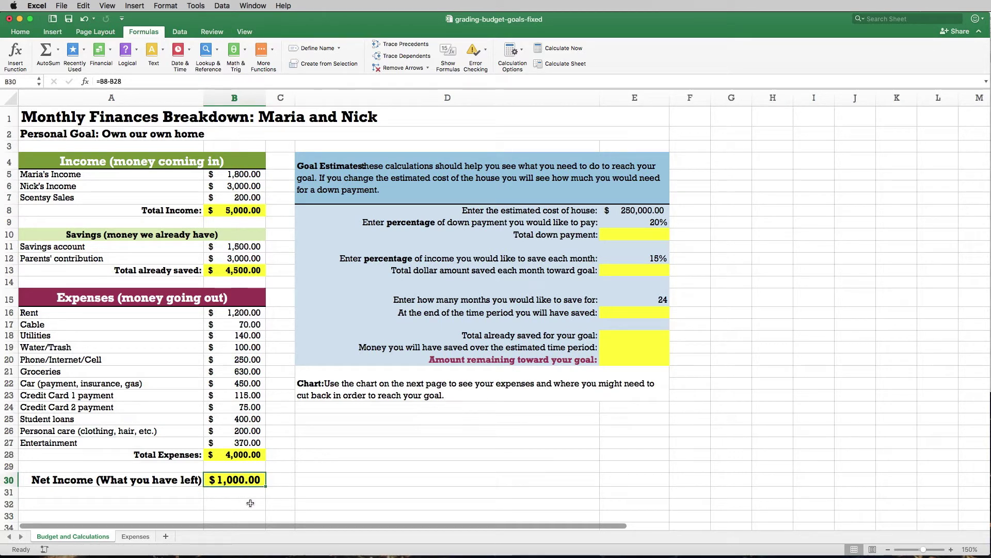
- Try an income amount of 2500 in B6, check the Net Income cell B30, and undo the change
click(246, 186)
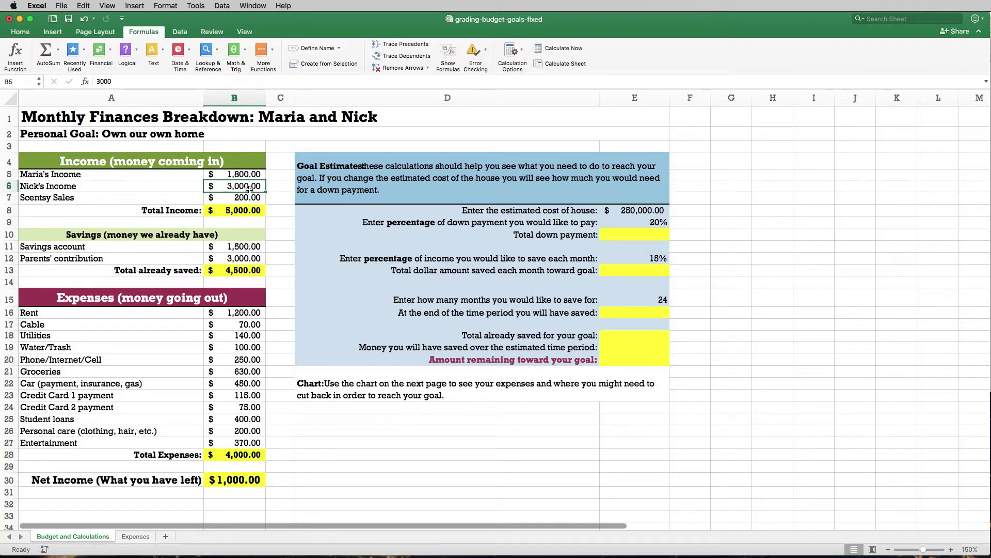
text(2500)
key(Return)
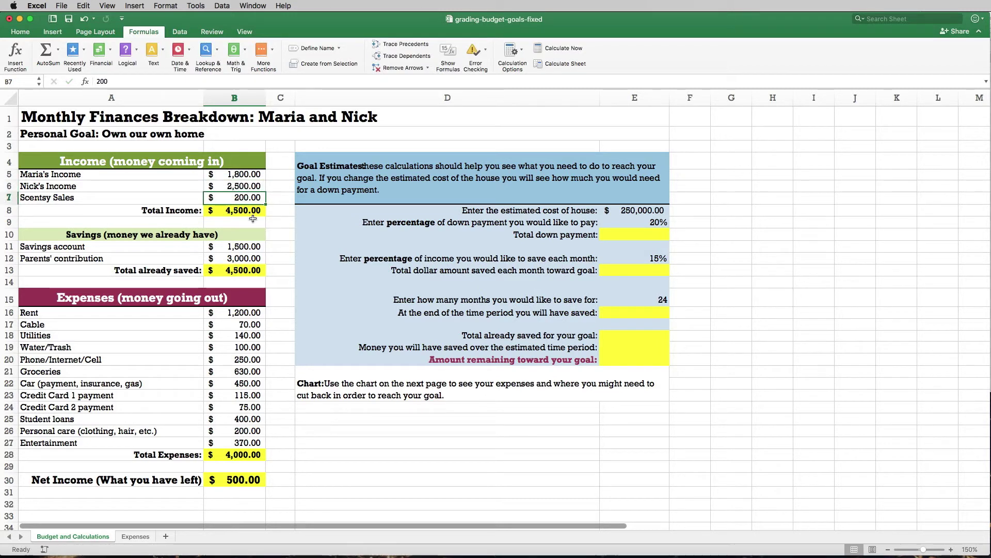
click(246, 480)
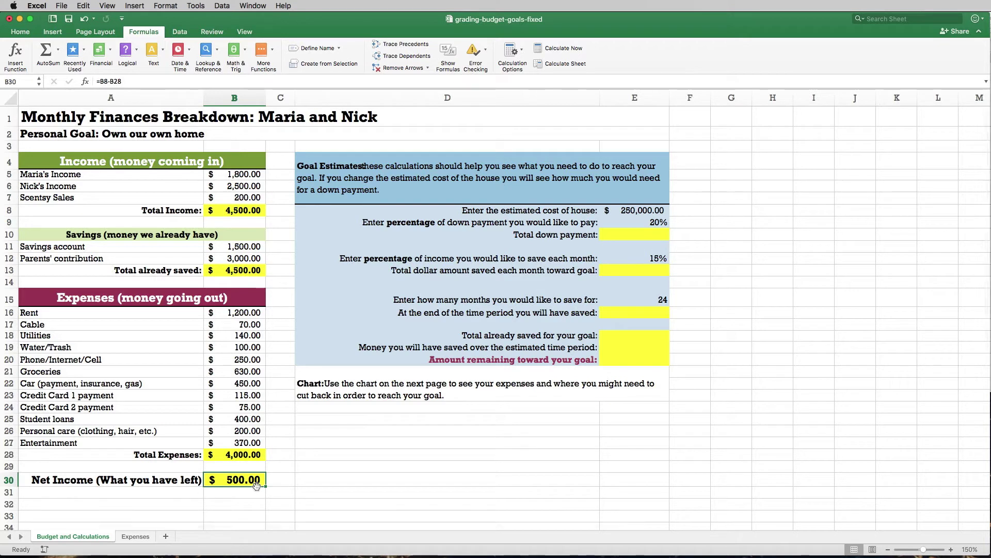
key(super+z)
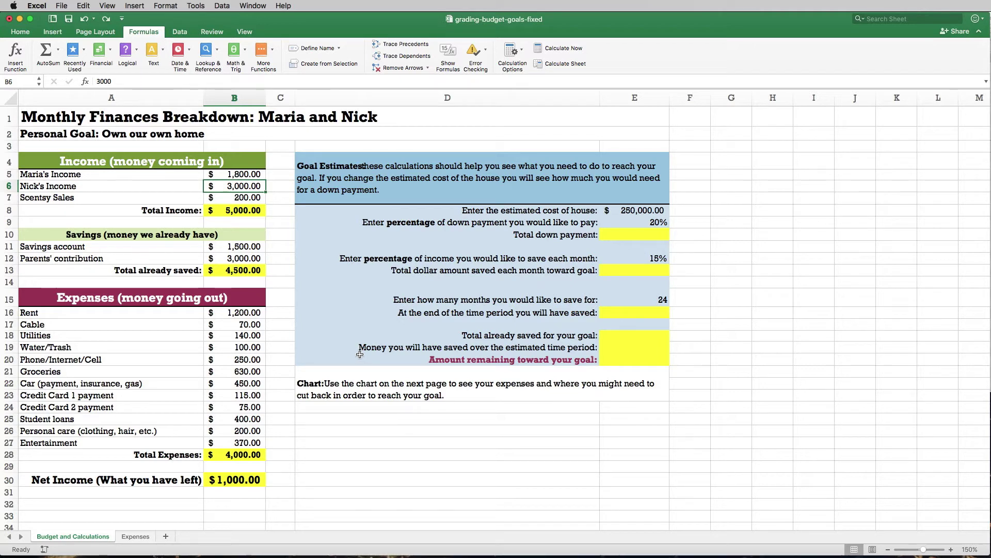
- Set the estimated cost of the house in E8 to 200000
scroll(360, 354, down, 2)
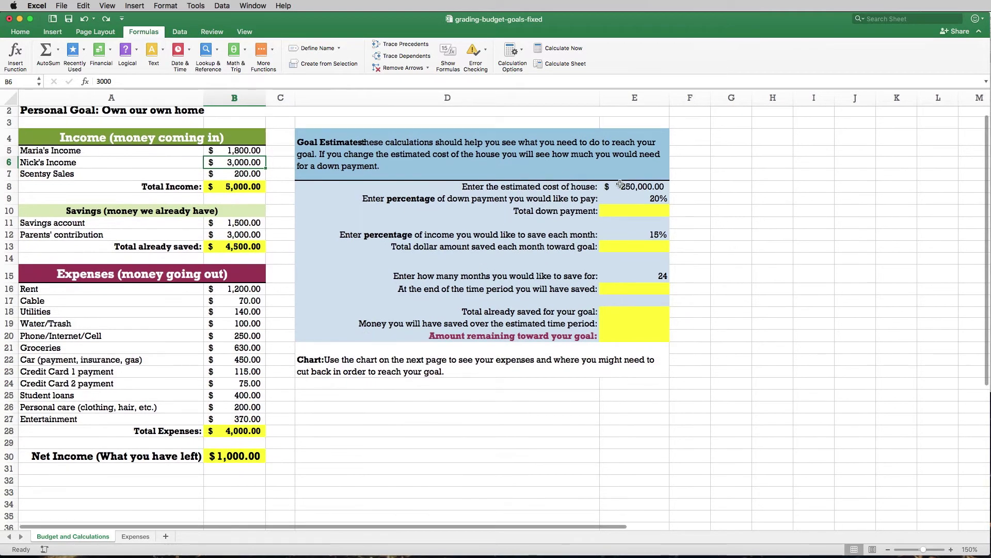
scroll(627, 193, up, 2)
click(638, 211)
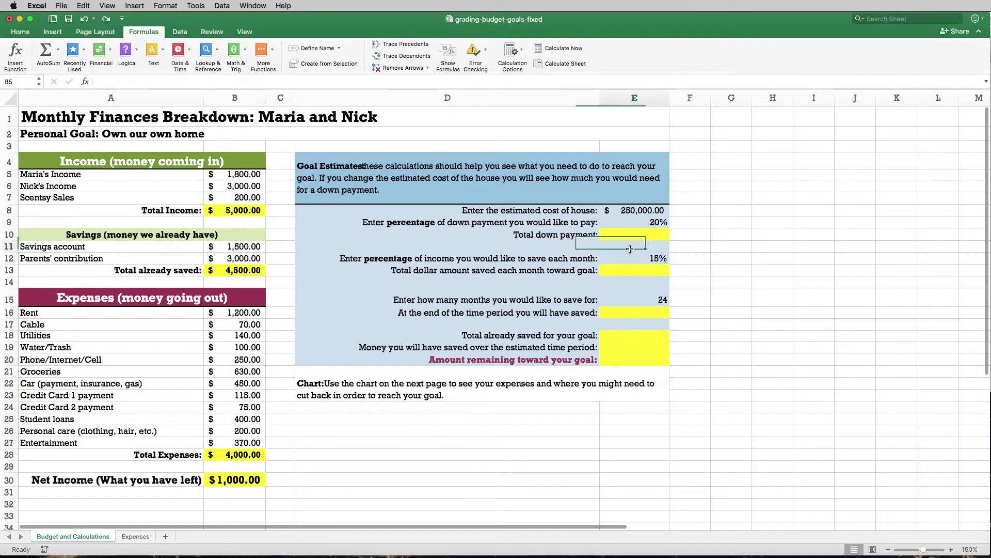
text(2)
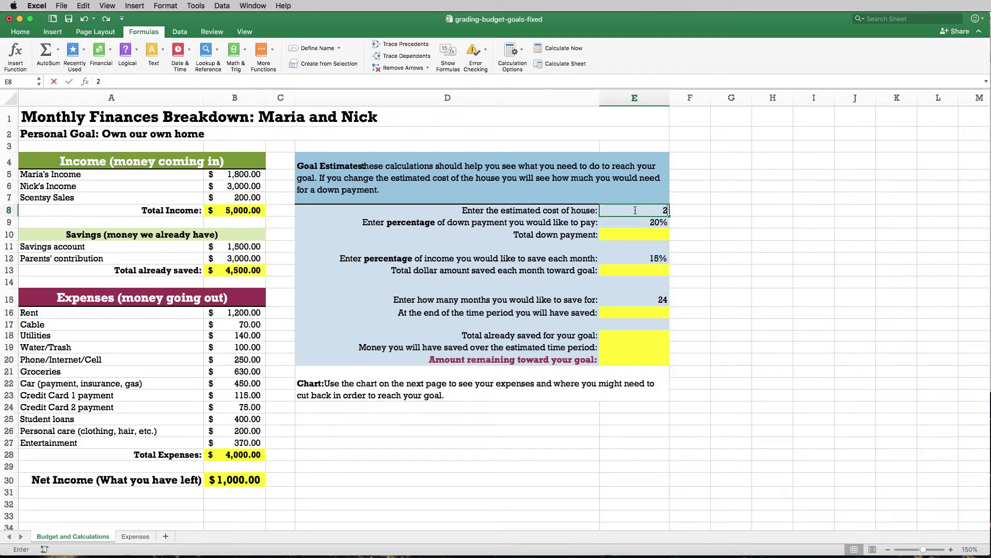
text(00,00000)
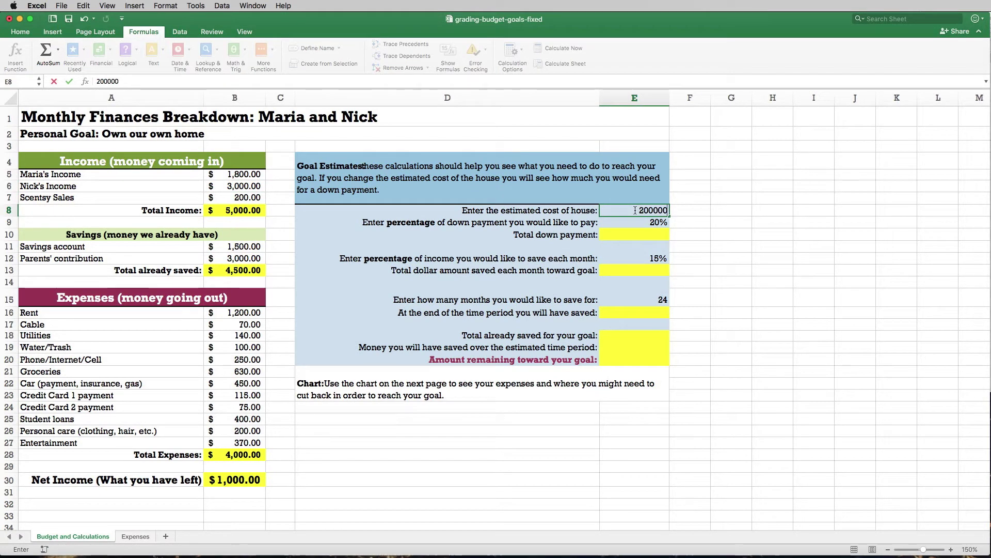
text(0)
key(Return)
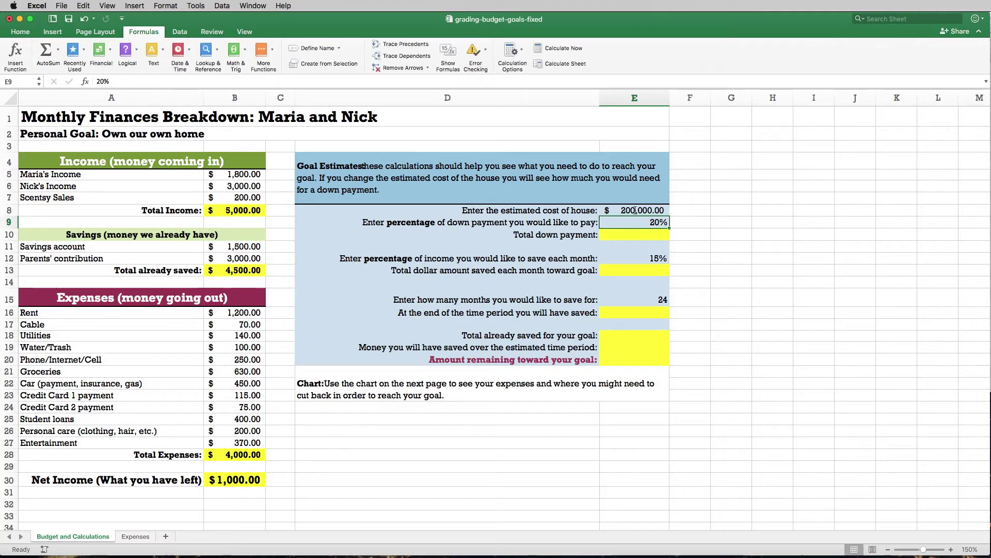
click(633, 214)
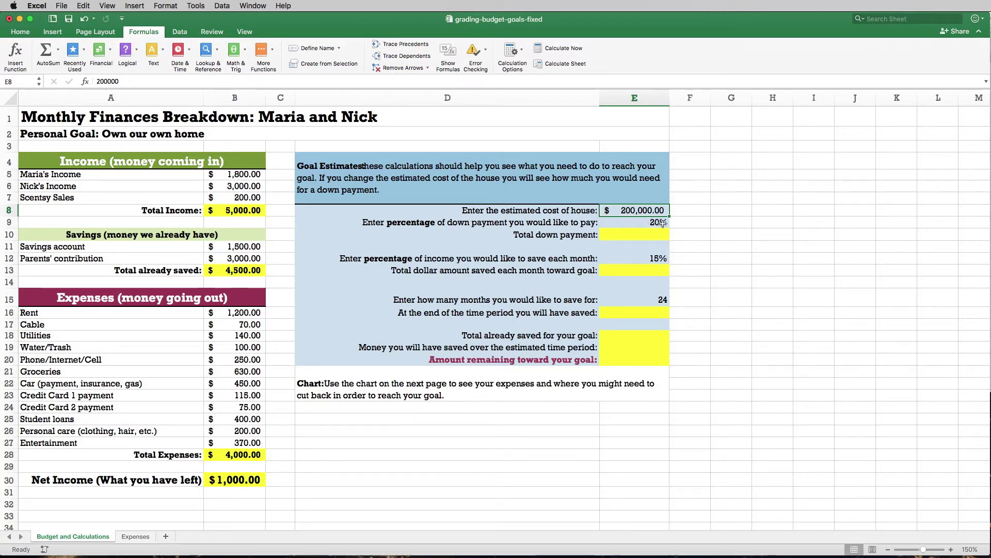
- Enter the formula =E8*E9 in the Total down payment cell E10
click(650, 233)
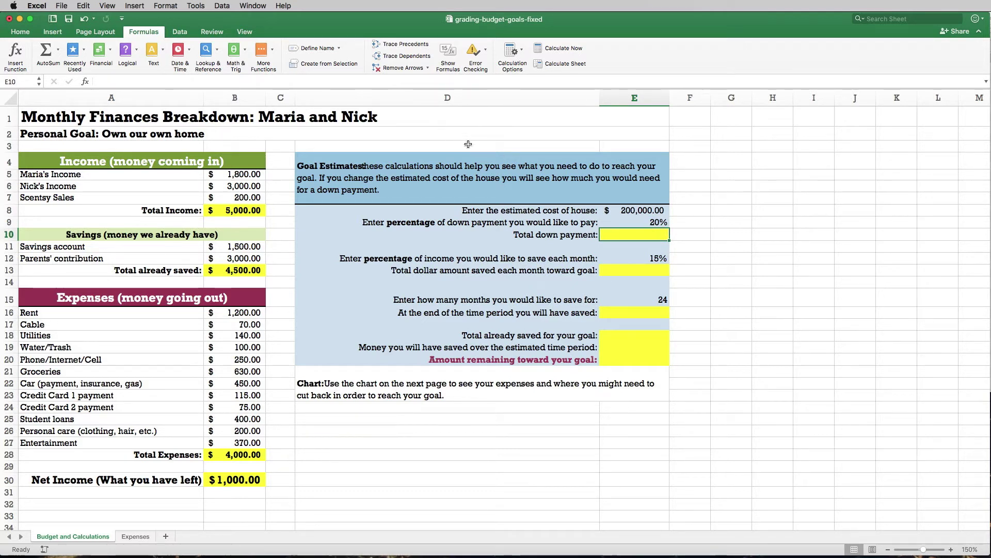
text(=)
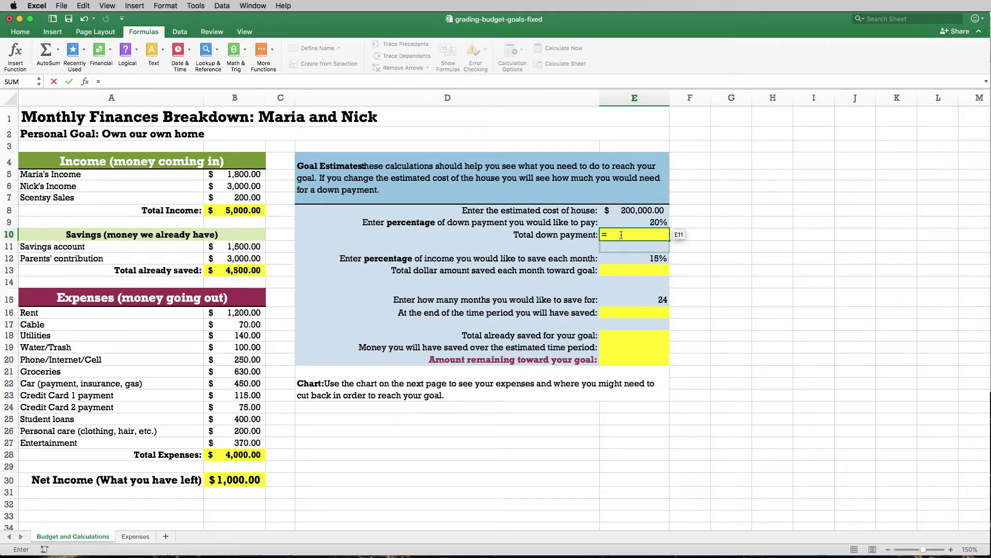
click(625, 211)
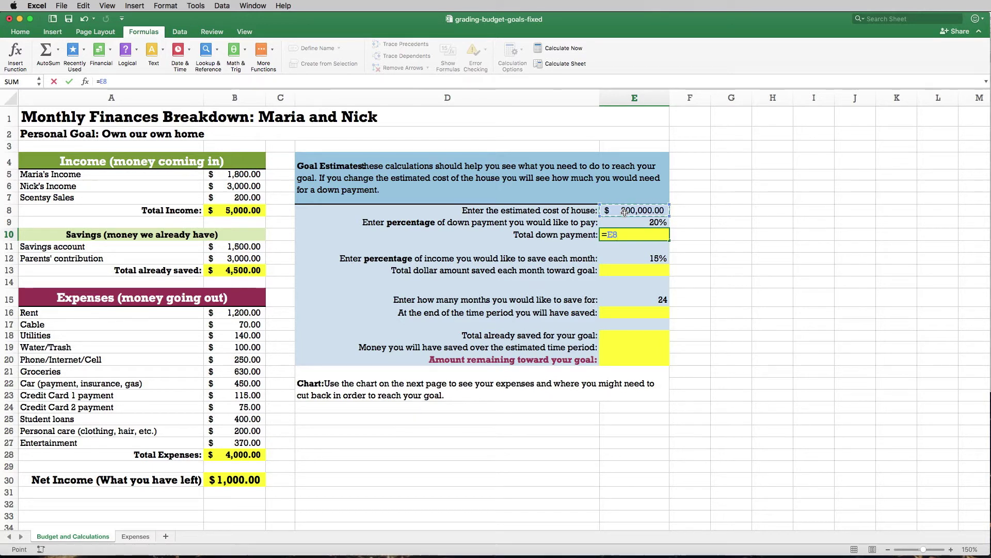
text(*)
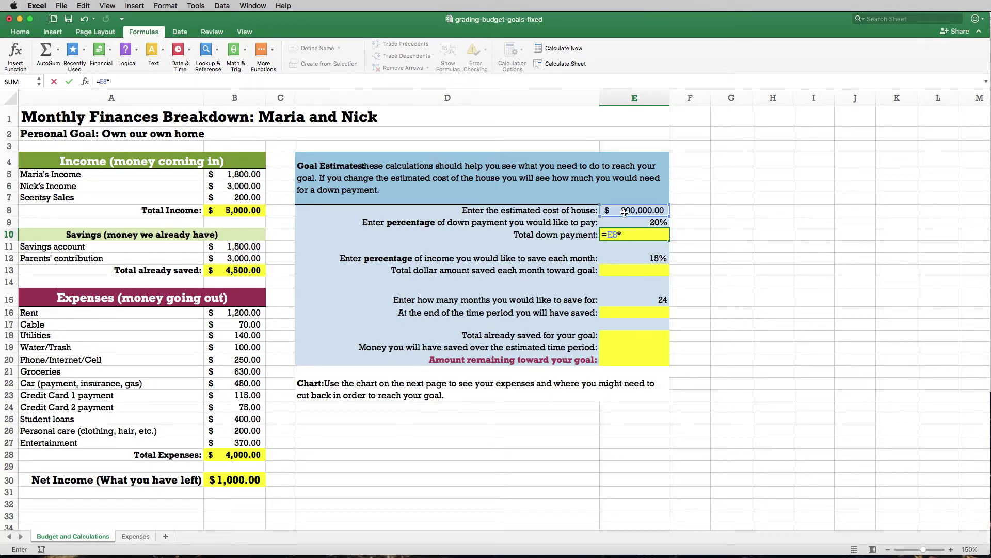
click(637, 220)
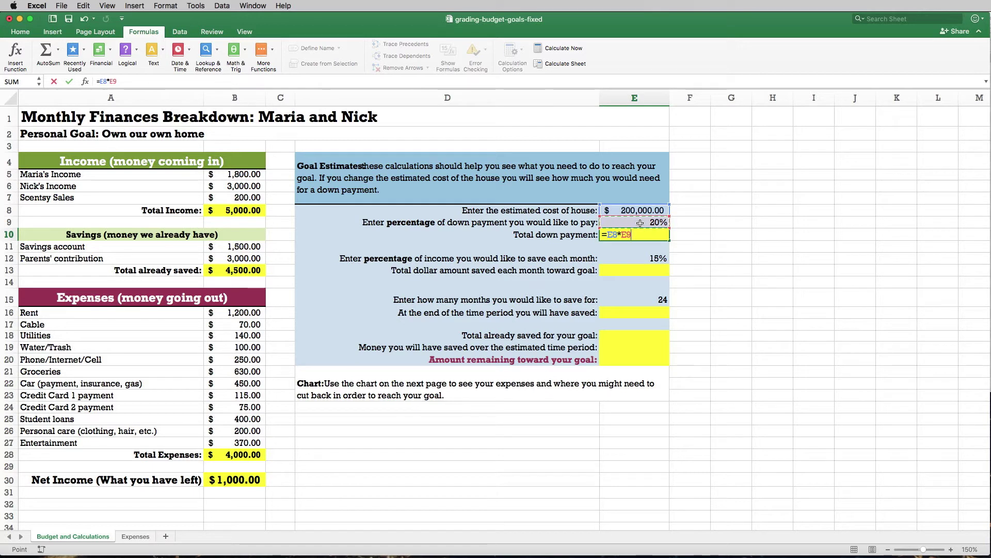
key(Return)
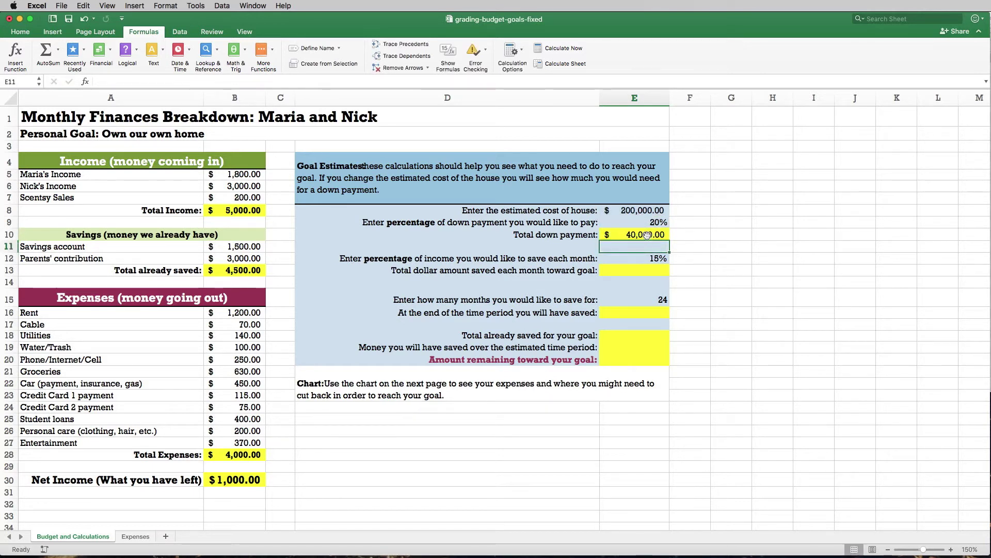
- Try an estimated house cost of 150000 in E8 to test the down payment formula in E10
click(632, 212)
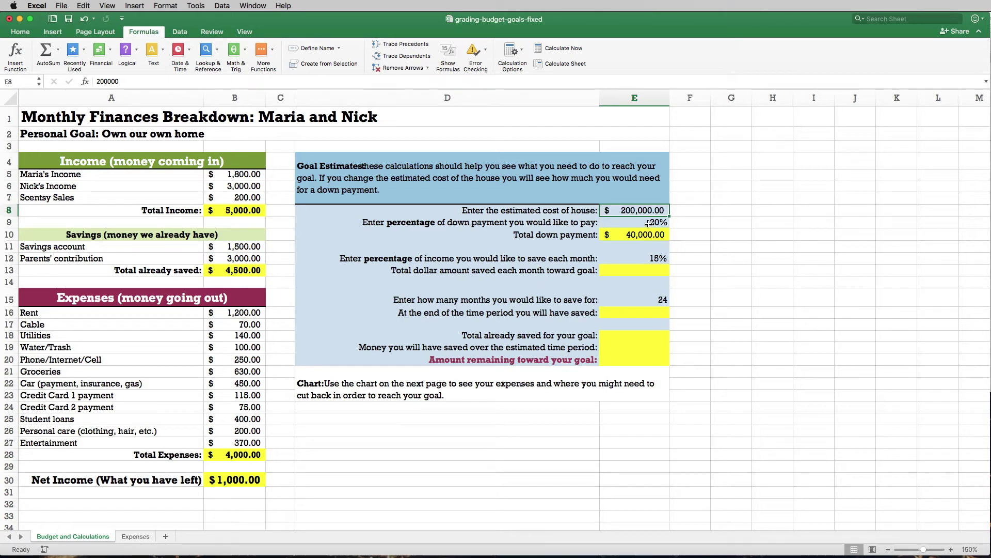
click(643, 235)
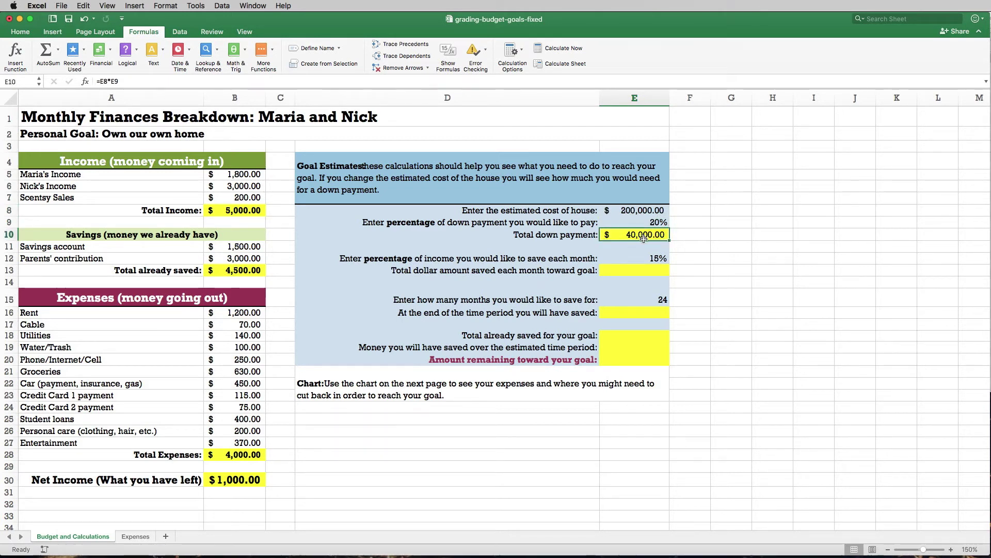
click(638, 211)
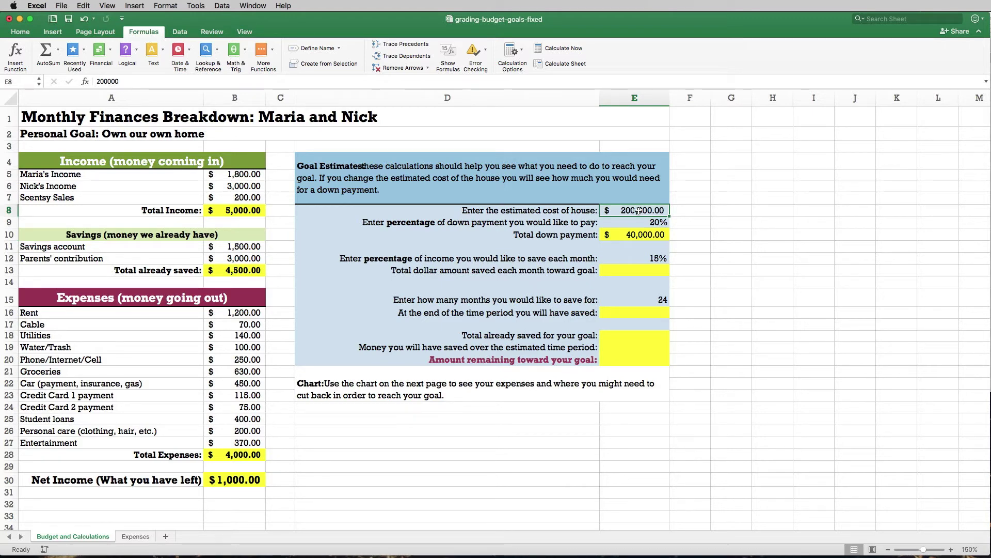
text(150000)
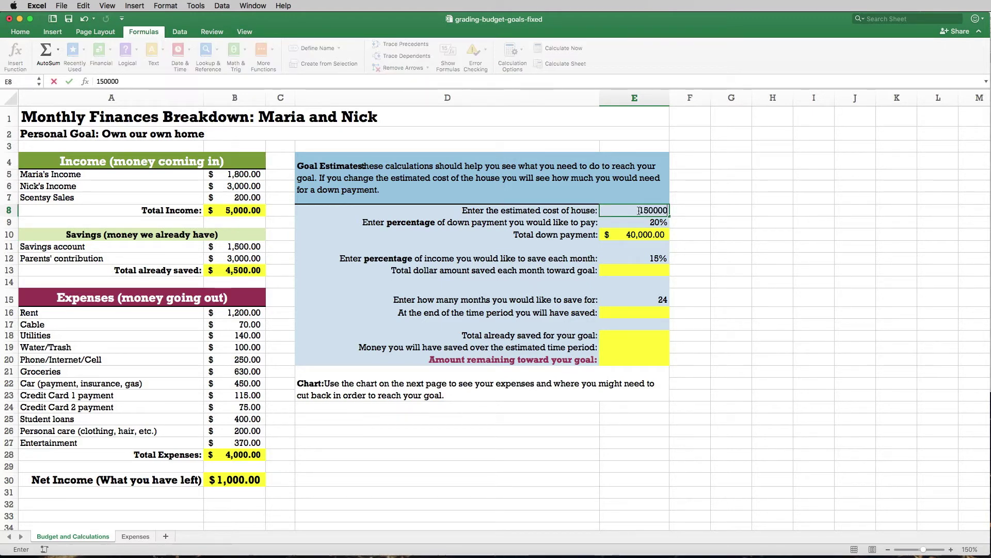
key(Return)
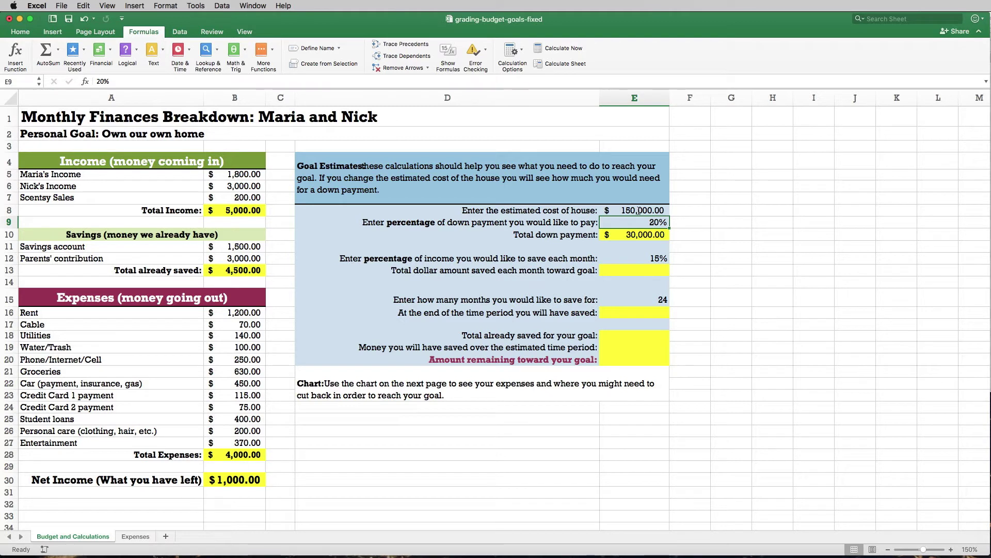
- Set the estimated cost of the house in E8 to 250000
click(622, 210)
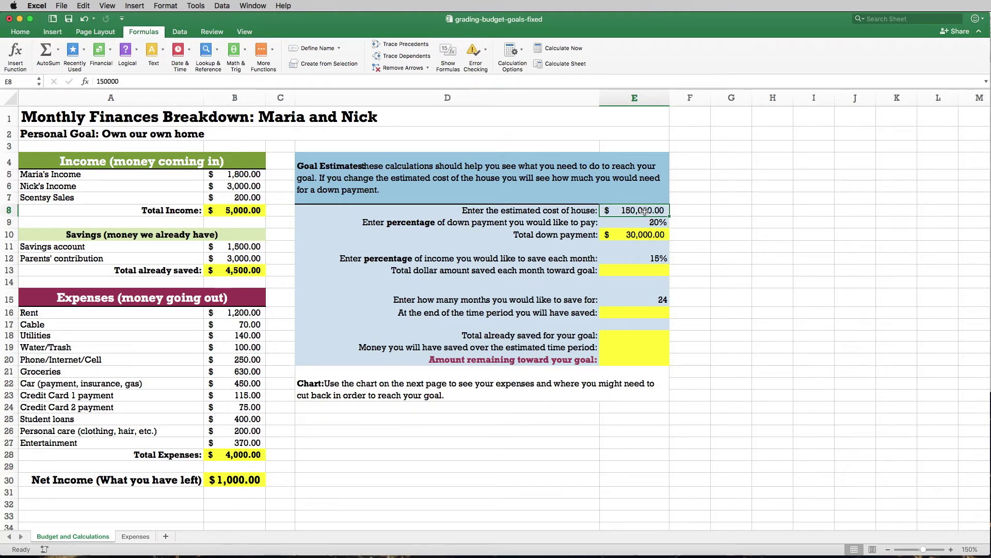
double_click(622, 210)
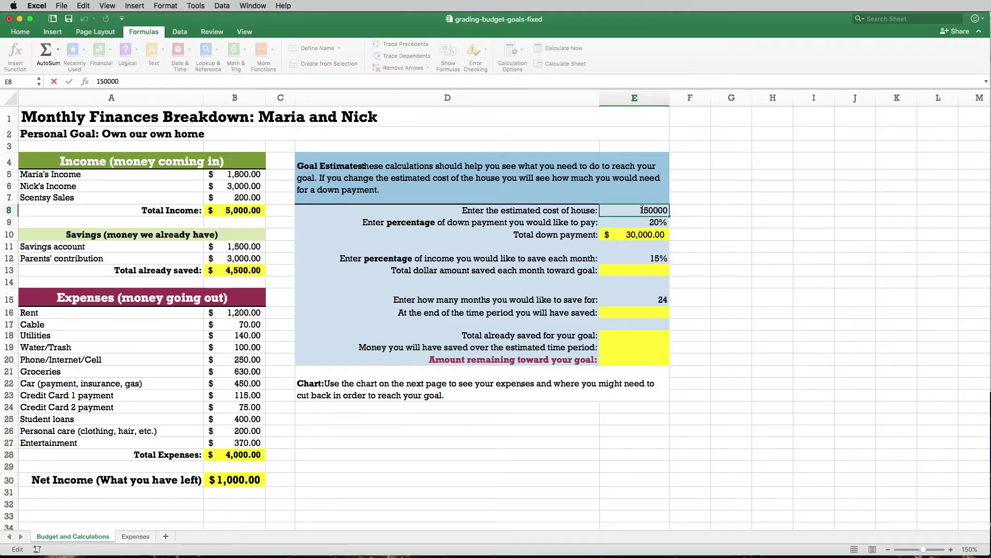
text(2)
key(Return)
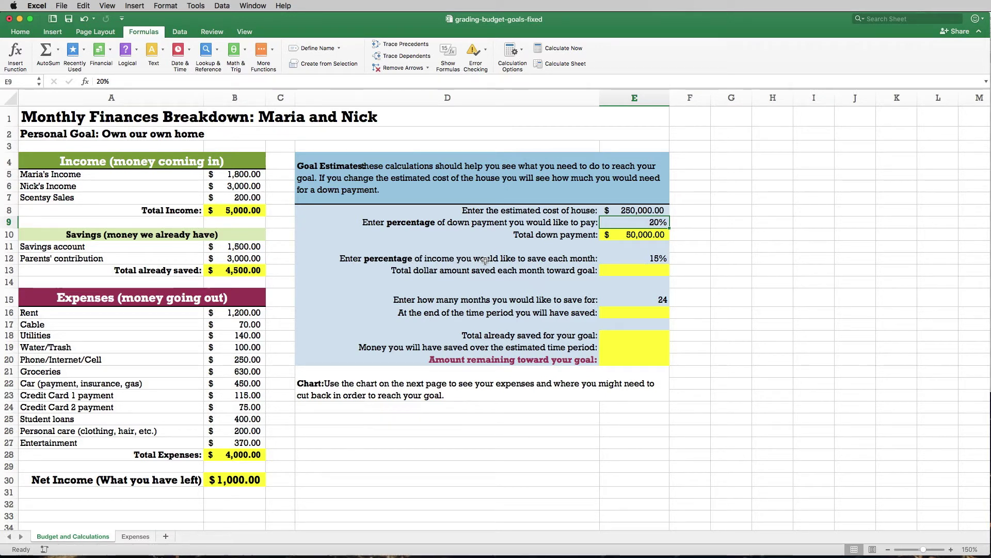
- Enter the formula =E12*B8 in E13 for the total dollar amount saved each month toward the goal
click(627, 260)
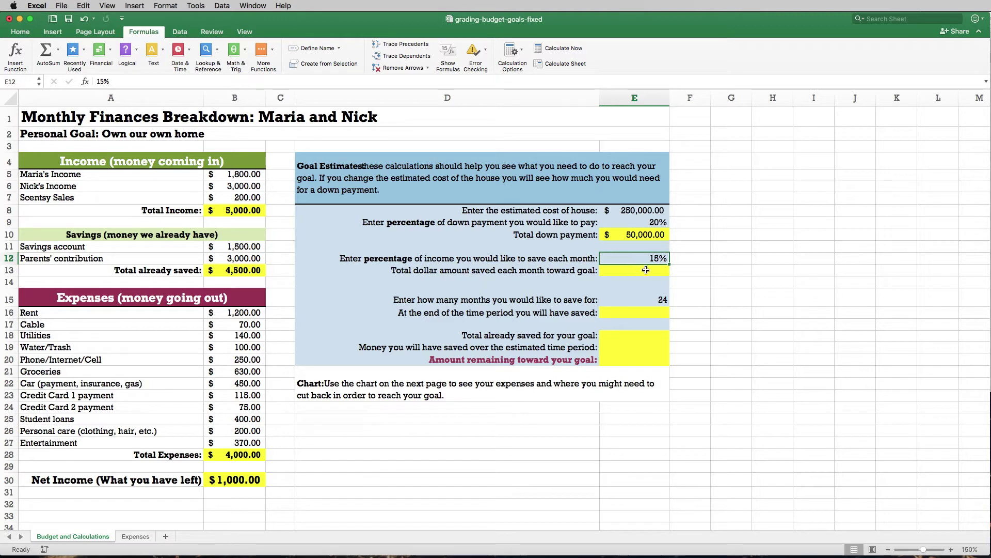
click(646, 270)
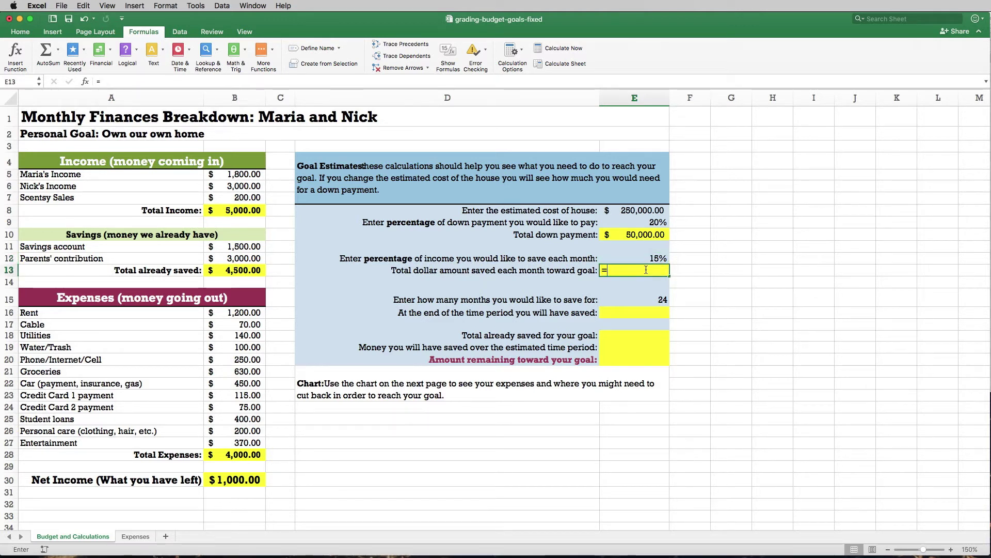
text(=)
click(646, 261)
text(*)
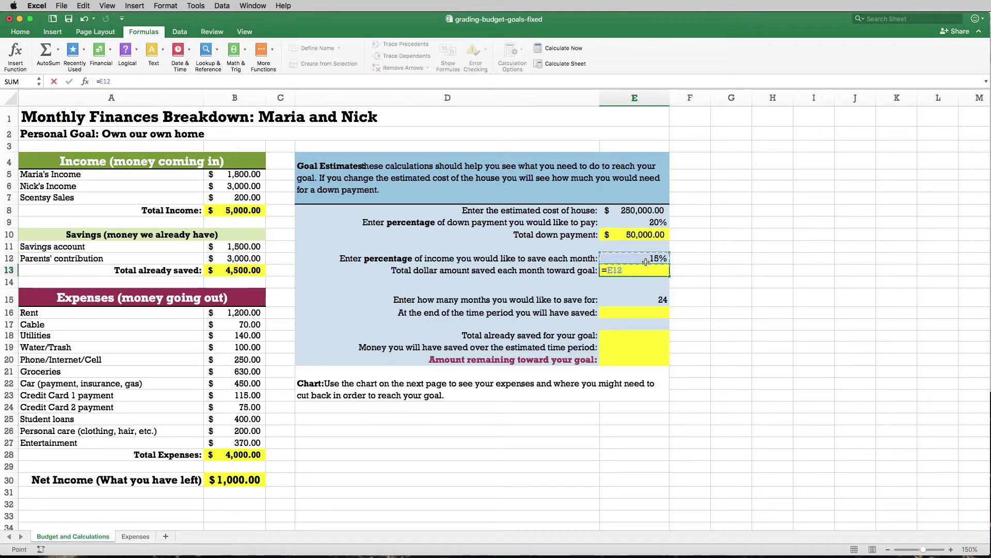
click(224, 209)
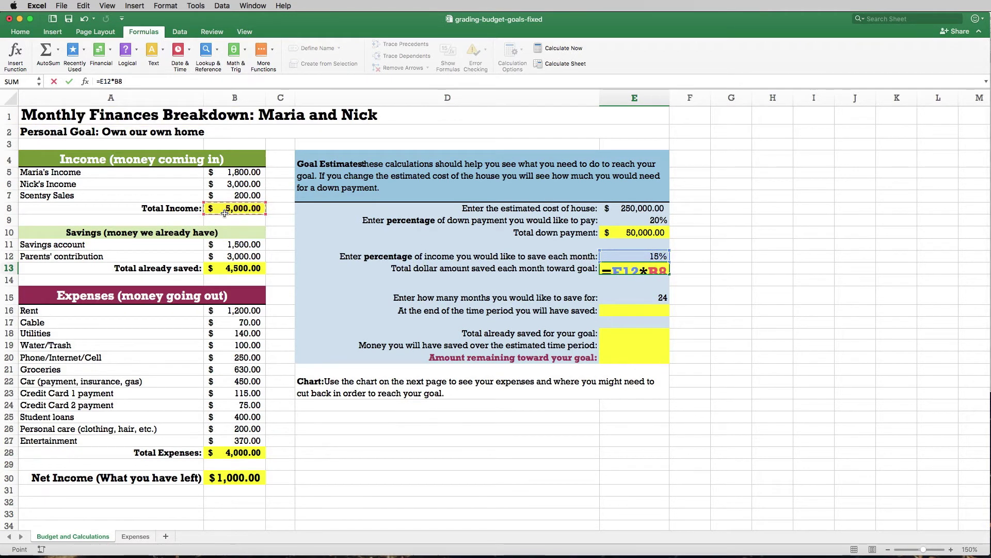
key(BackSpace)
key(BackSpace)
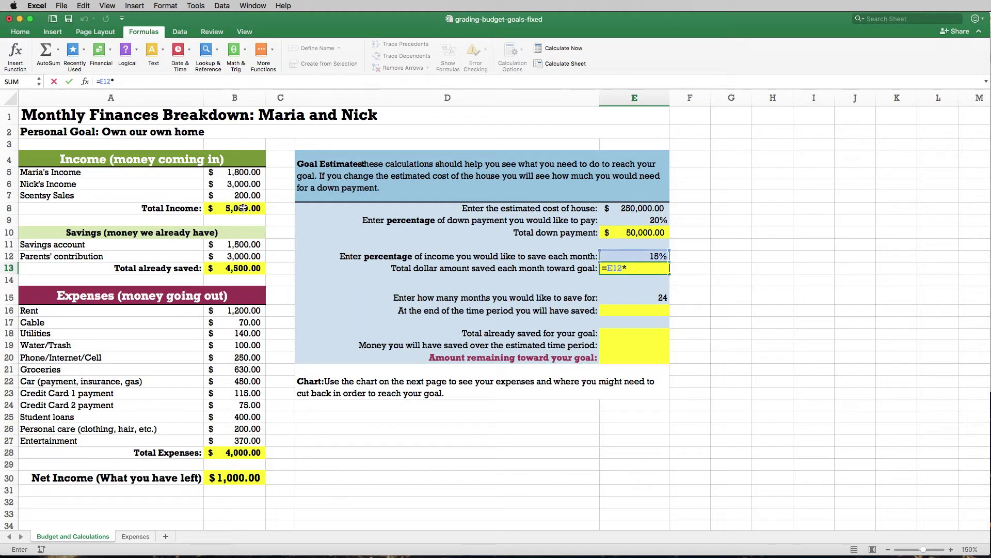
click(243, 208)
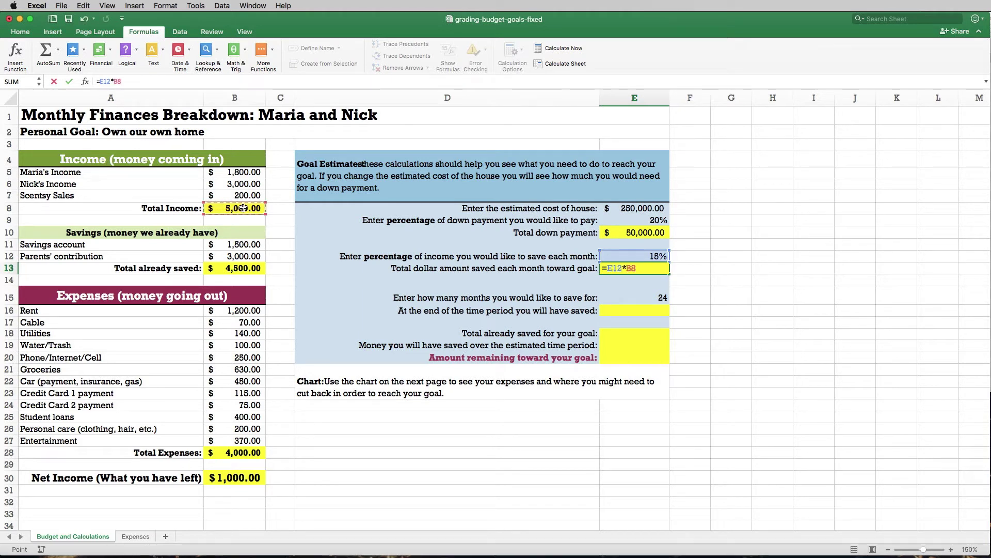
key(Return)
click(648, 267)
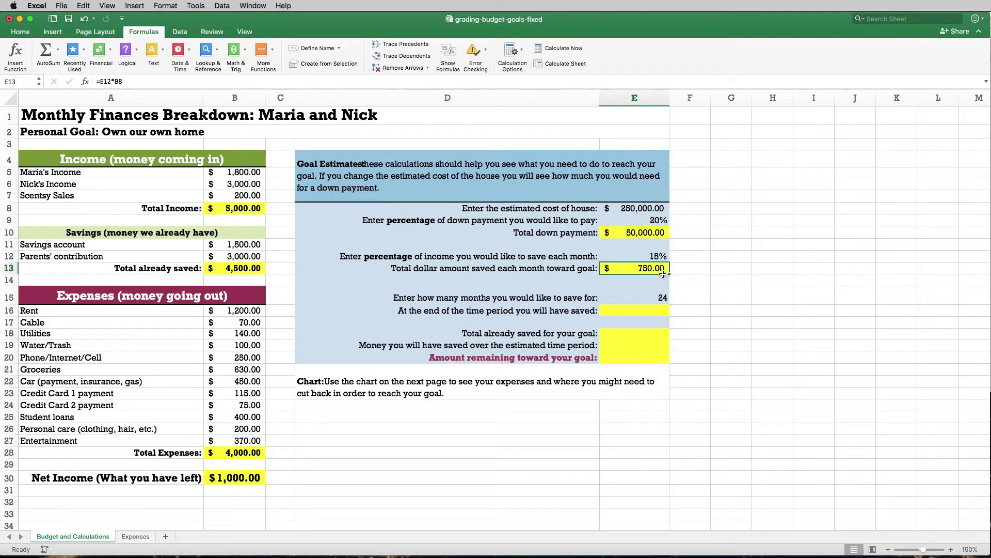
- Set both personal income amounts in B5 and B6 to 2000
click(242, 173)
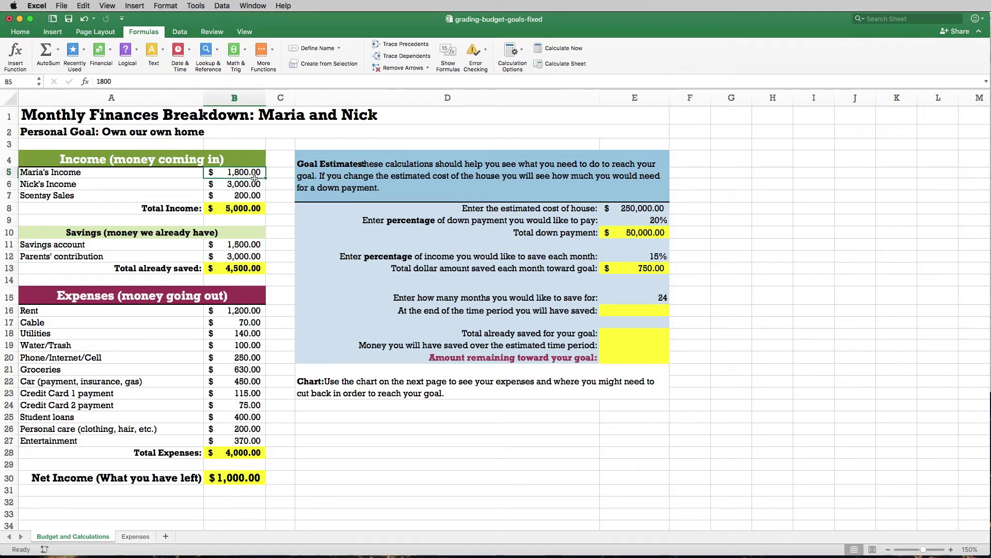
text(2000)
key(Return)
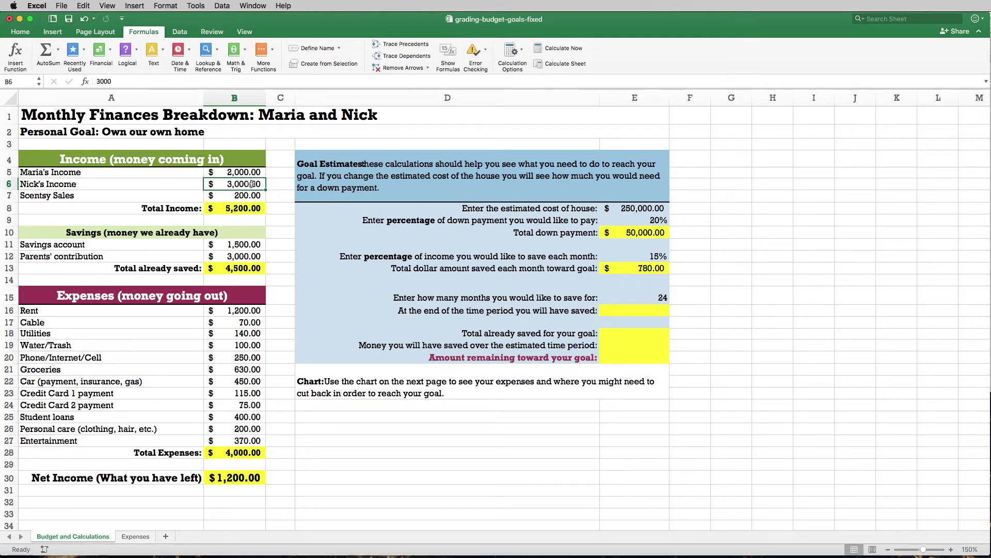
text(2,00)
text(0)
key(Return)
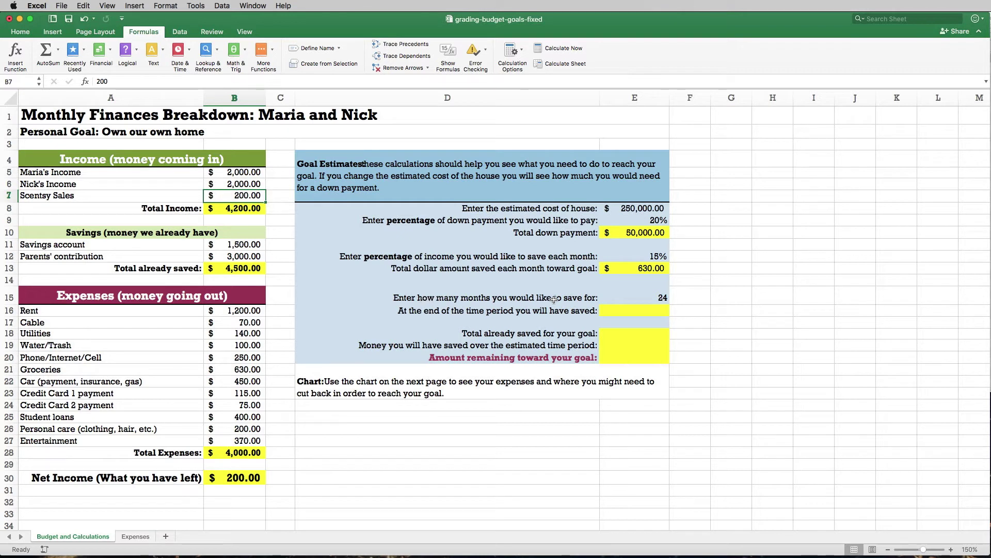
- Enter the formula =E15*E13 in E16 for the amount saved at the end of the time period
click(661, 301)
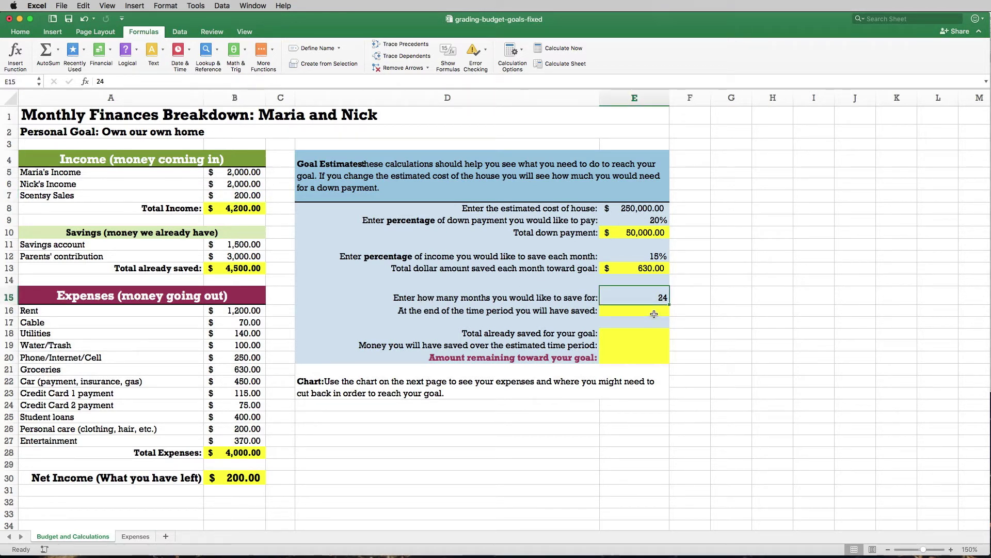
click(654, 314)
text(=)
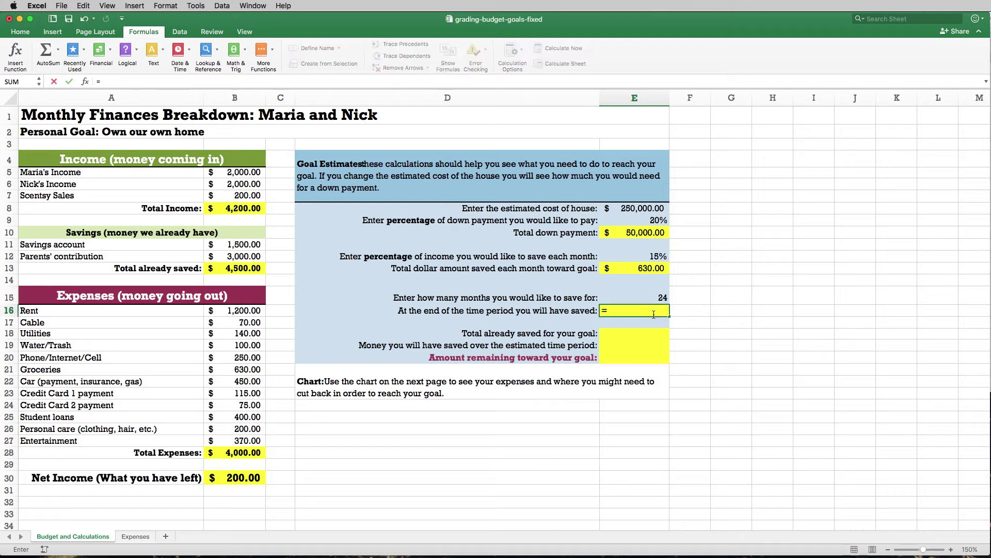
click(661, 299)
text(*)
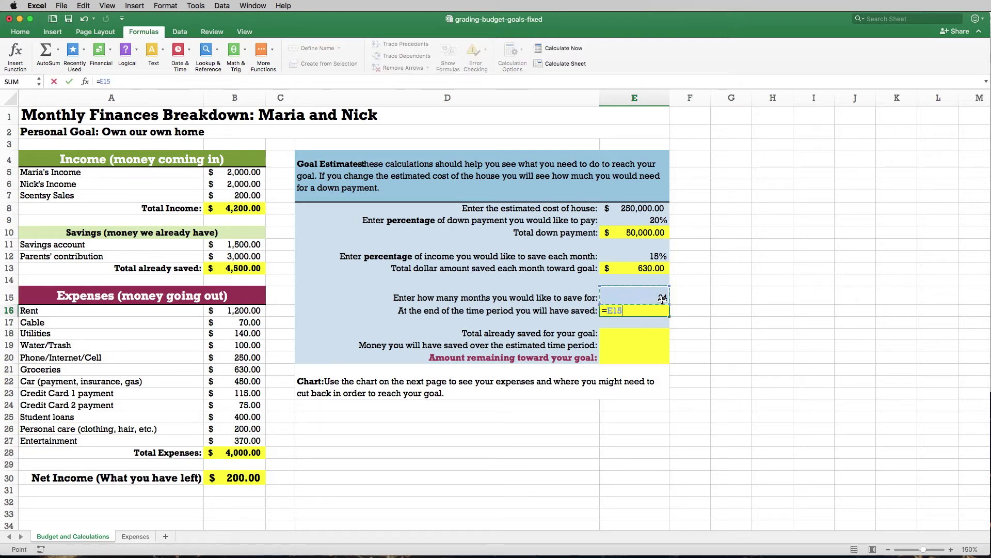
click(635, 268)
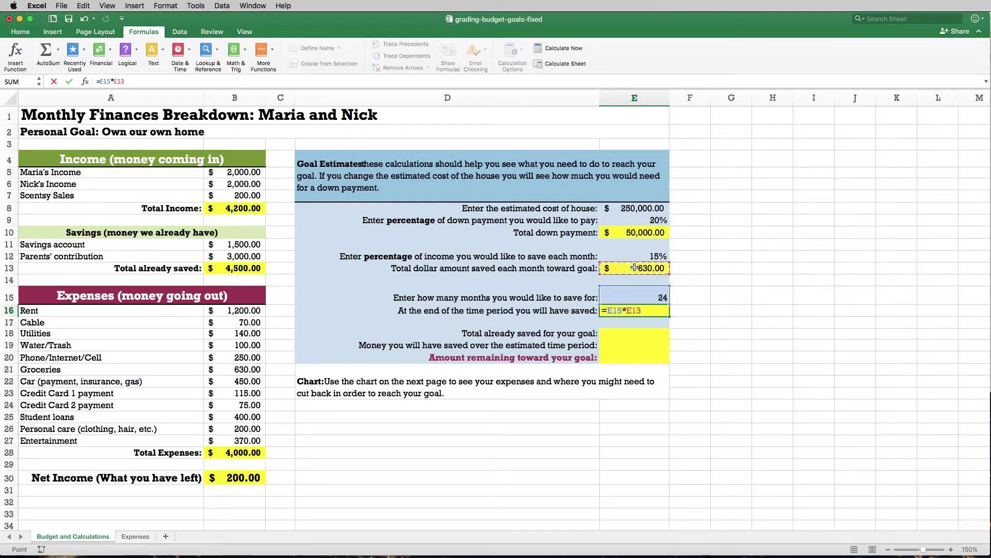
key(Return)
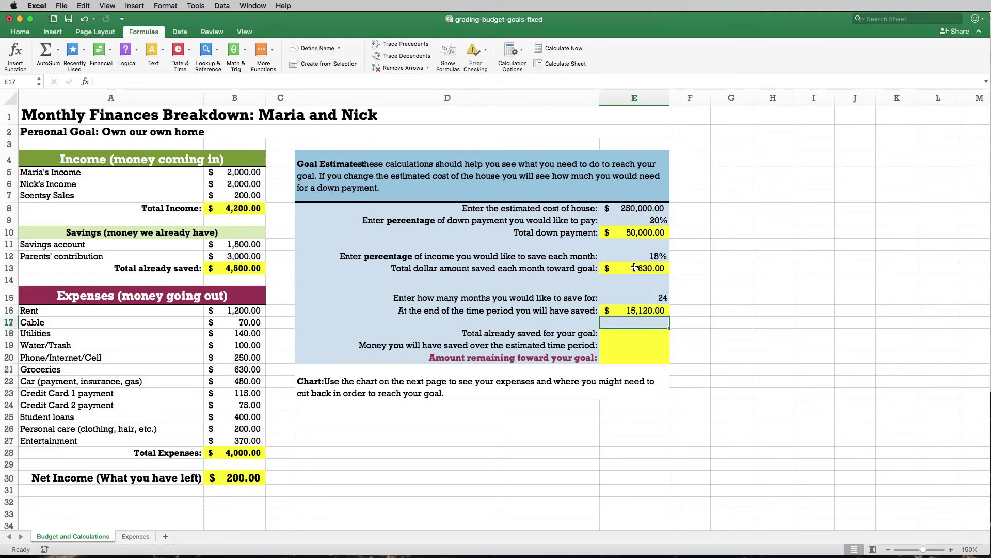
- Set the number of months to save for in E15 to 36
click(651, 299)
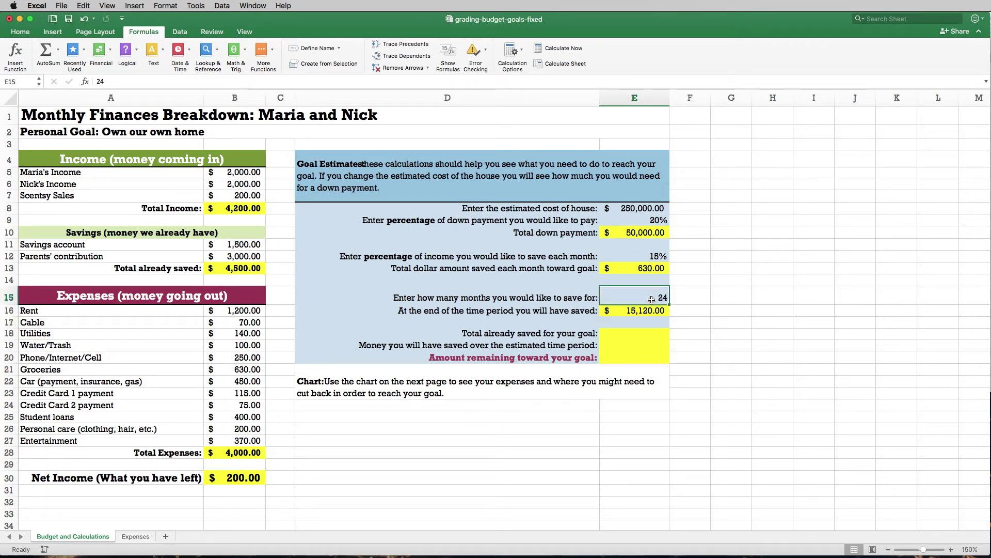
click(655, 259)
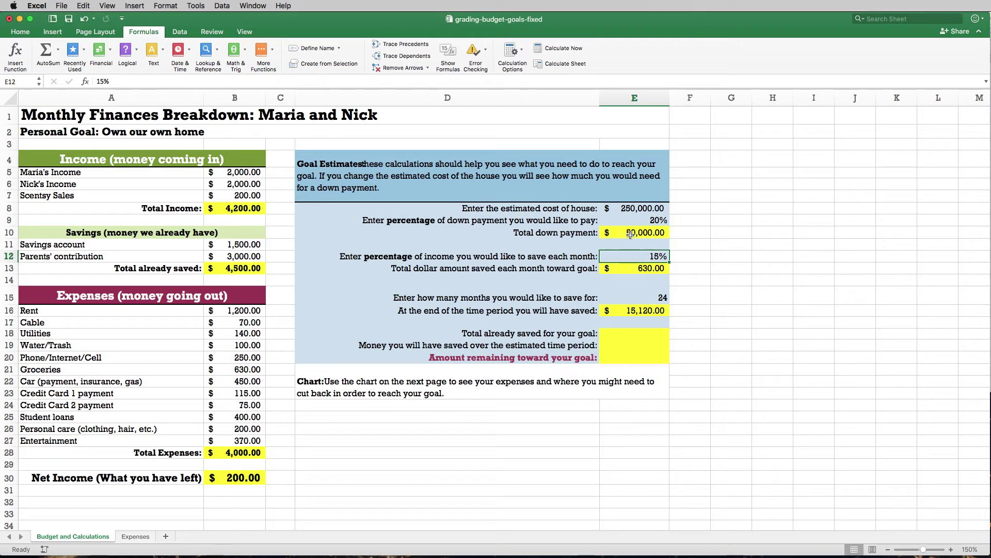
click(667, 299)
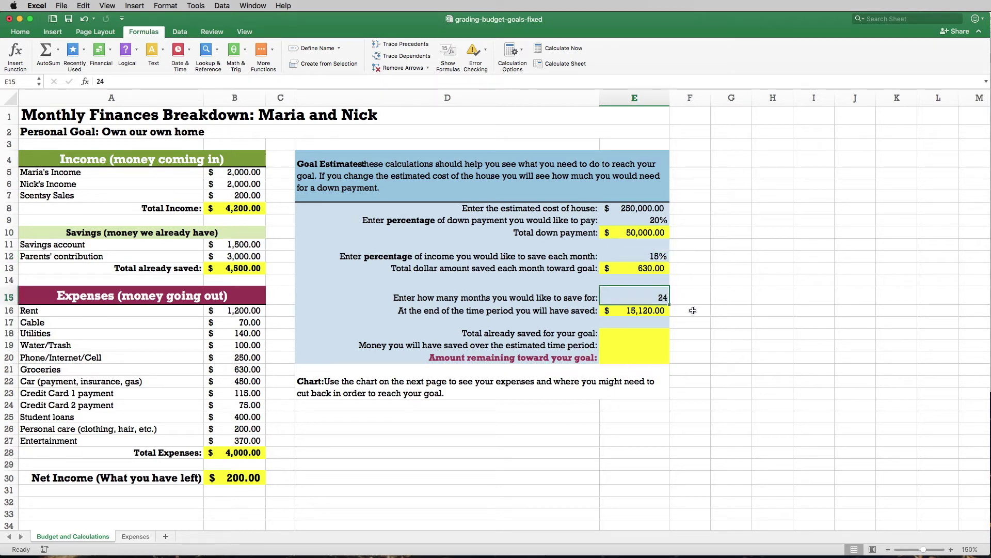
text(36)
key(Return)
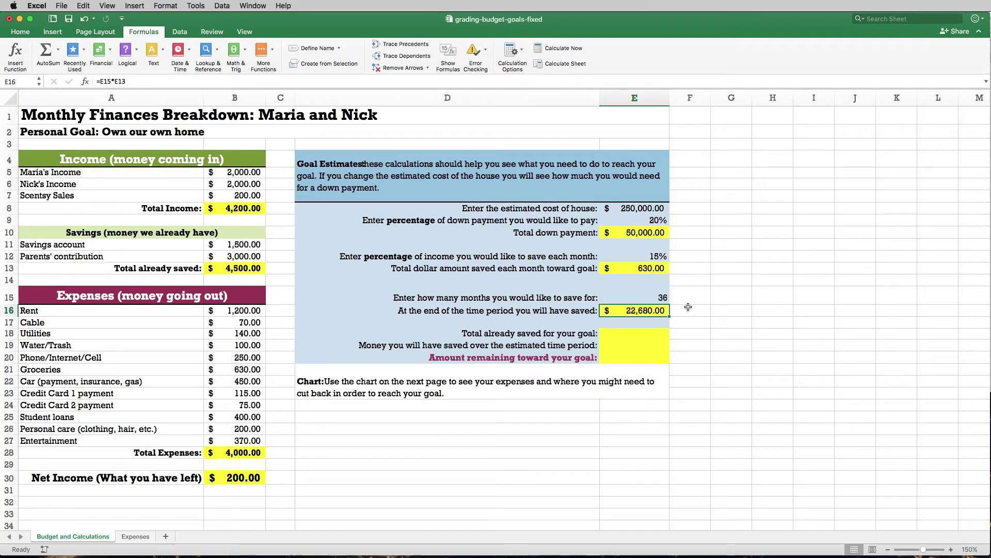
- Set the percentage of income saved each month in E12 to 25%
click(651, 258)
text(25)
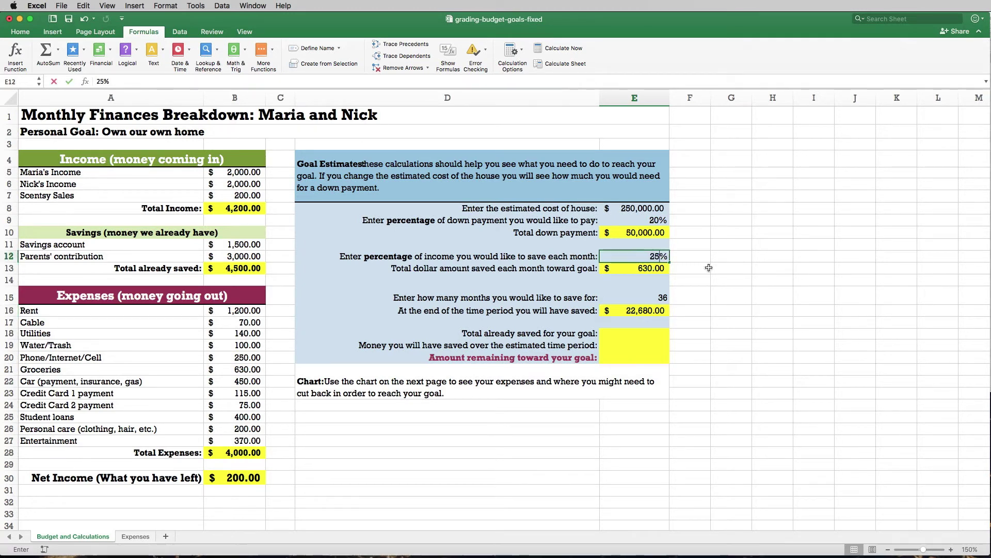
key(Return)
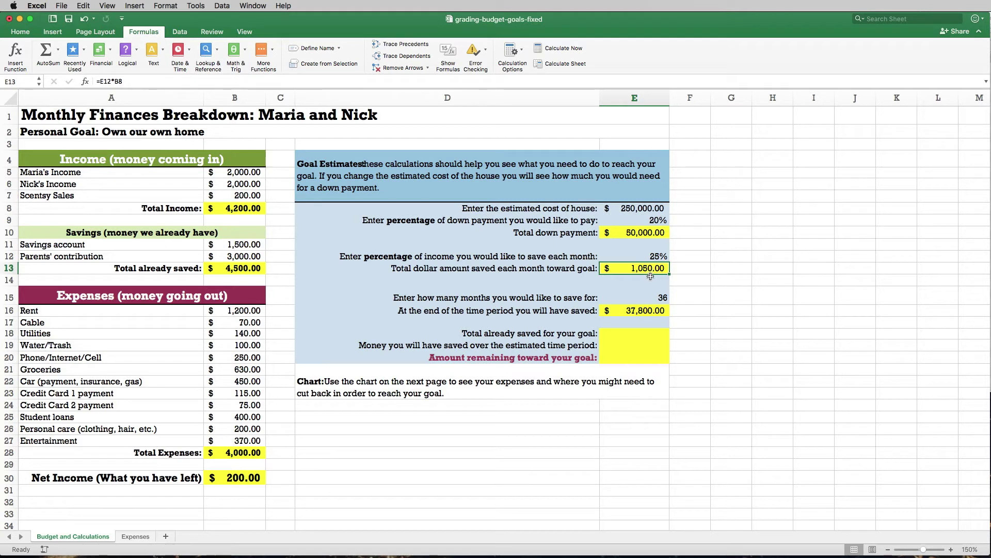
- Enter the formula =B13 in E18 to carry over the total already saved for the goal
key(Down)
key(Down)
key(Down)
key(Down)
key(Down)
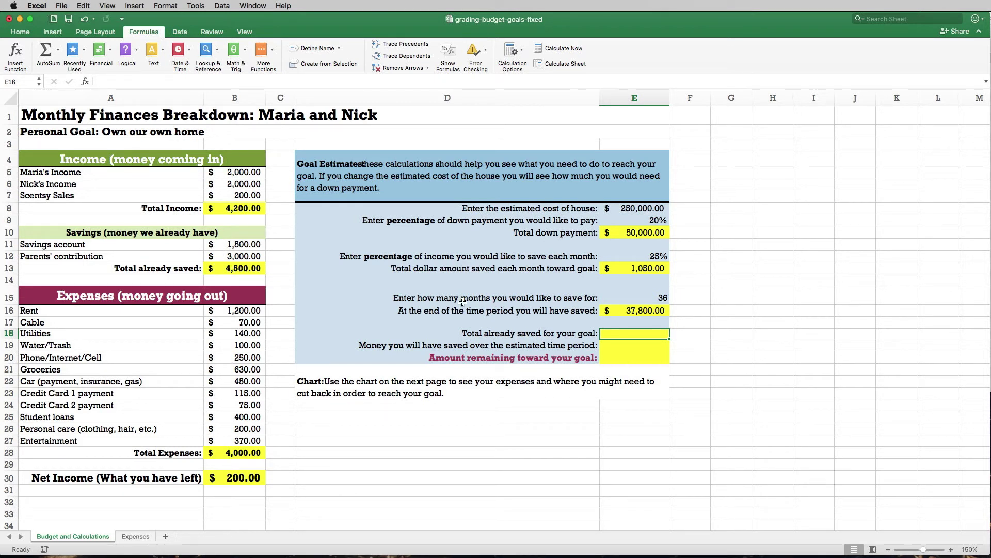
text(=)
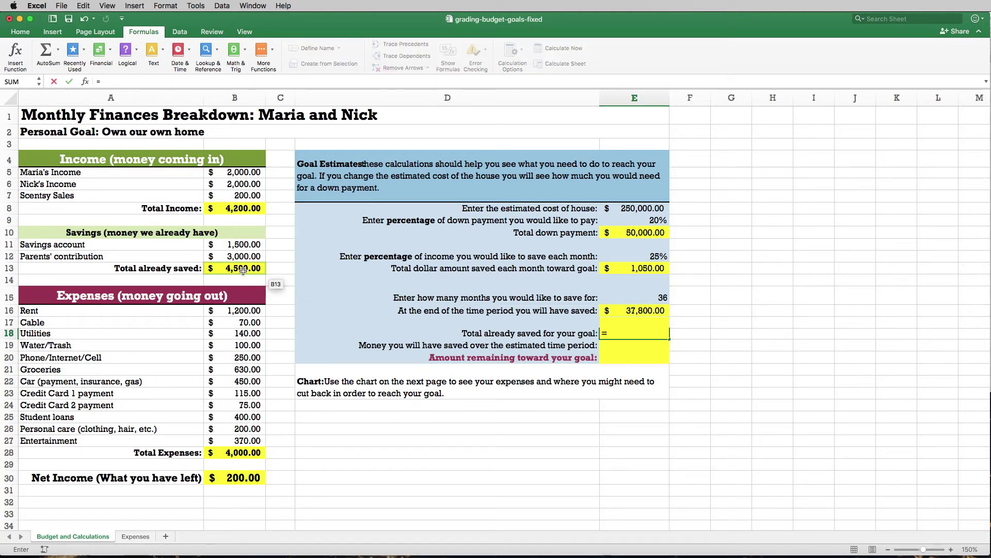
click(241, 269)
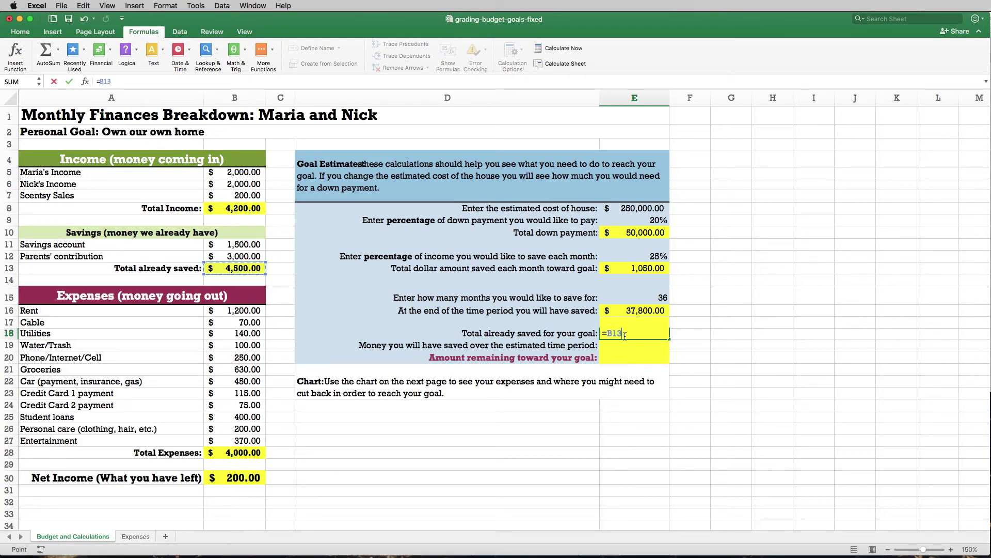
key(Return)
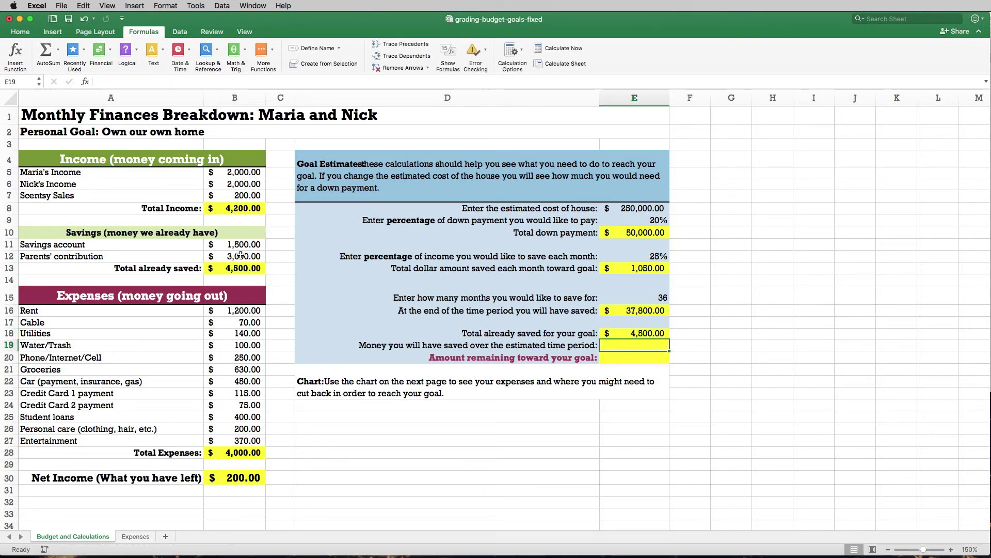
- Set the parents' contribution in B12 to 2000
click(262, 258)
text(2,0)
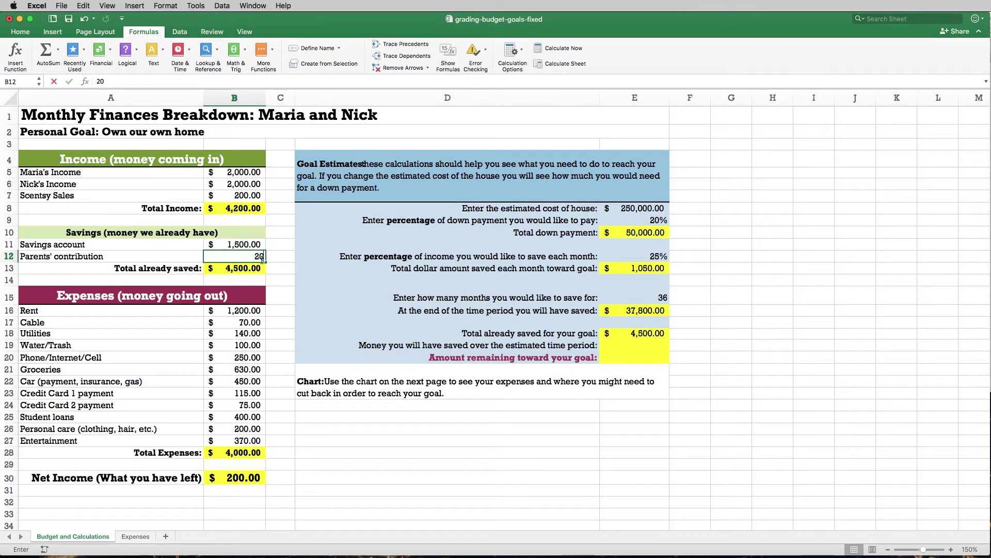
text(00)
key(Return)
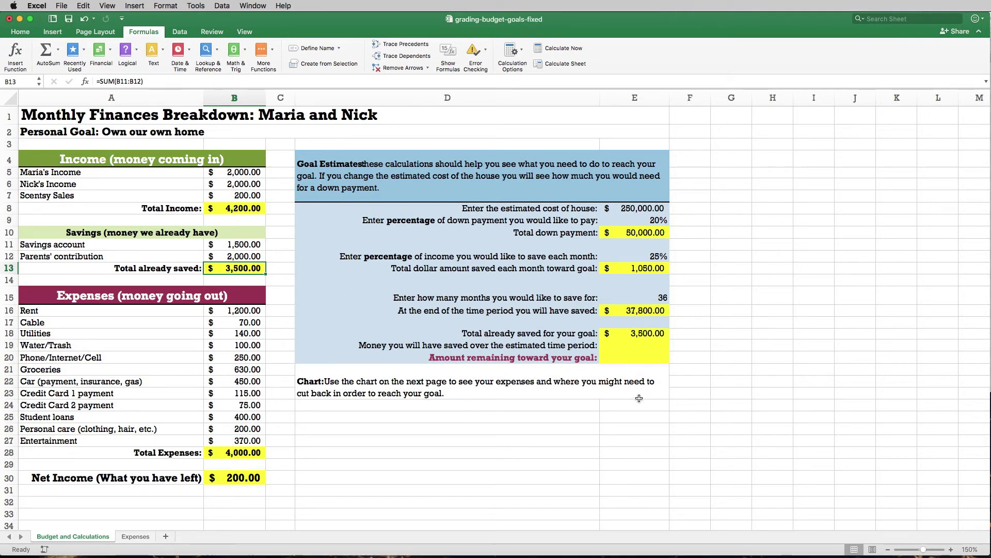
- Enter the formula =E16+E18 in E19 for the money saved over the estimated time period
click(629, 348)
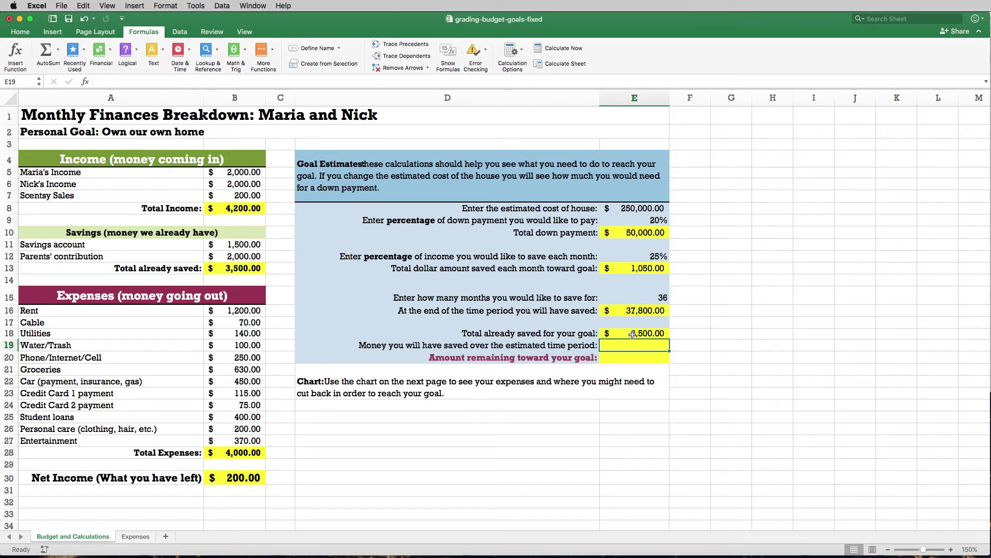
text(=)
click(621, 310)
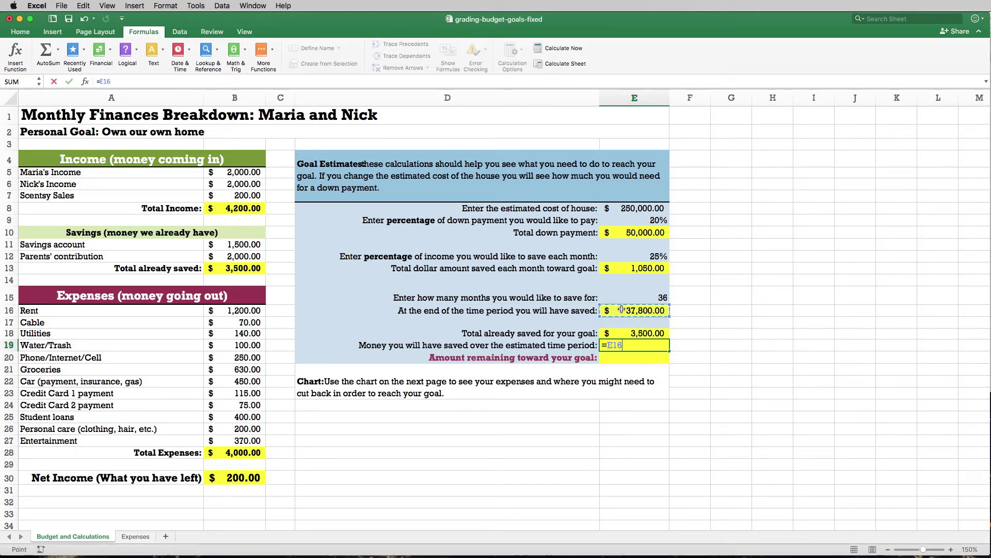
text(+)
click(634, 333)
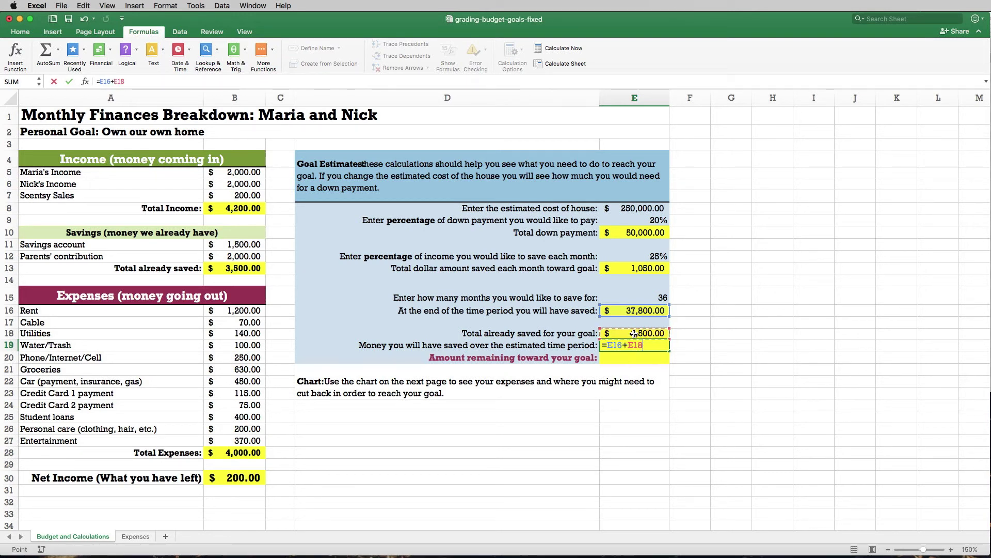
key(Return)
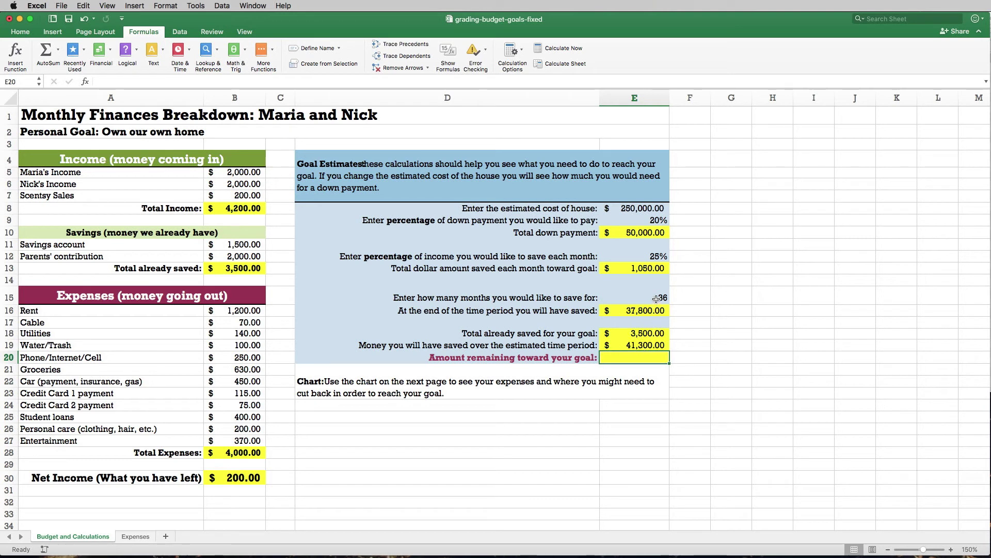
- Enter the formula =E10-E19 in E20 for the amount remaining toward the goal
click(648, 346)
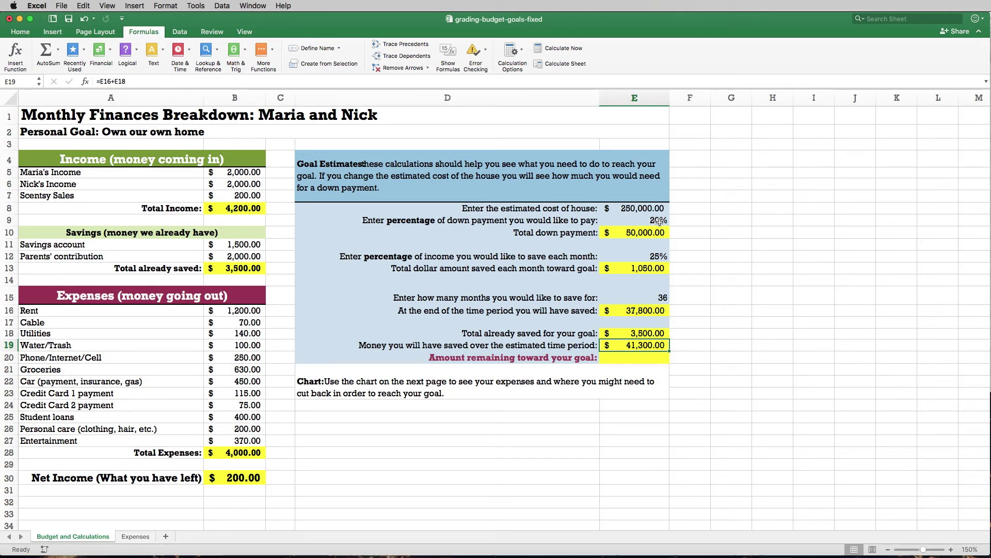
click(646, 363)
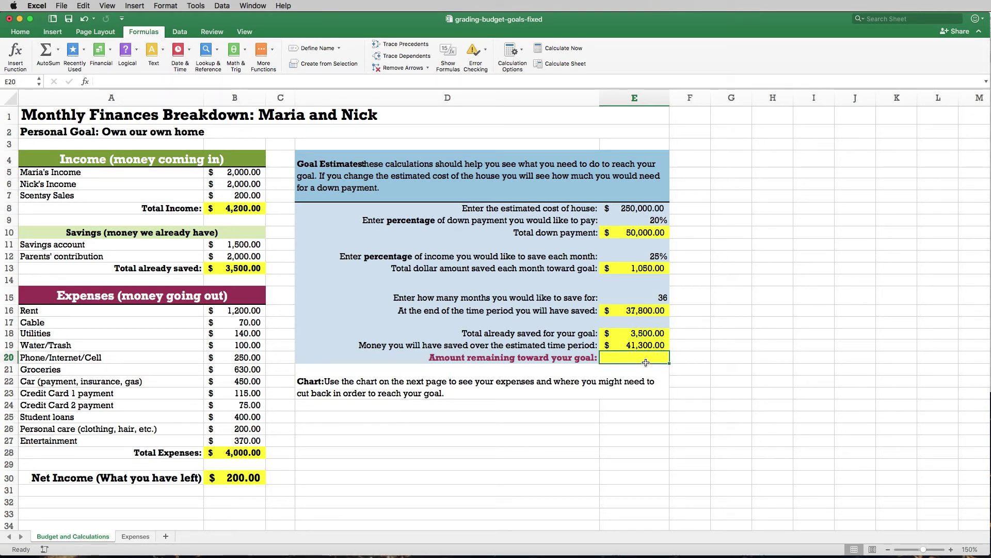
text(=)
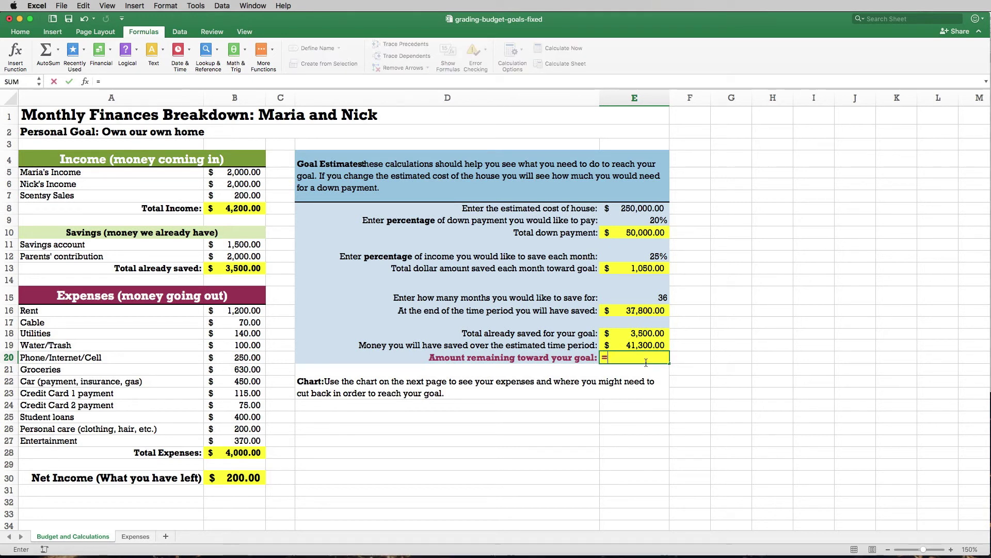
click(632, 237)
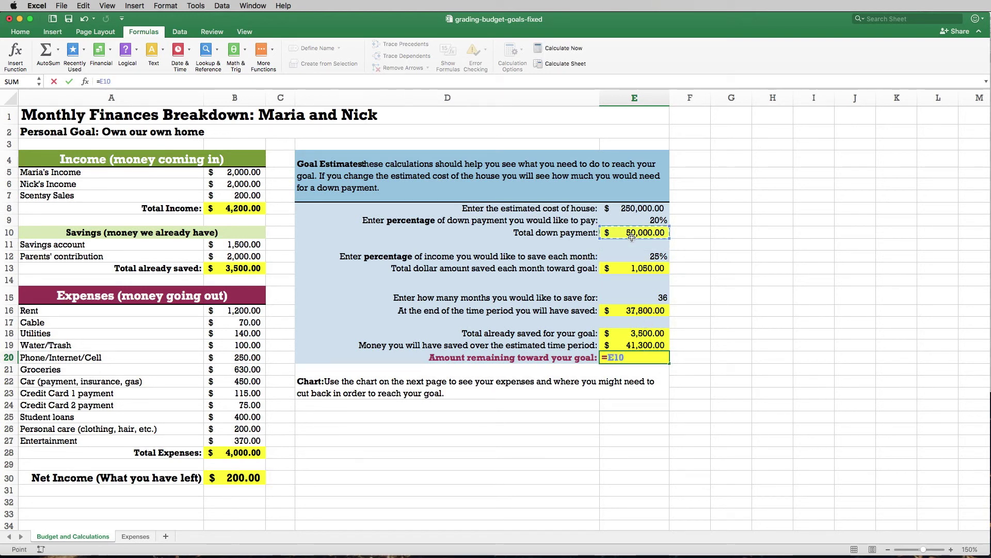
text(-)
click(645, 346)
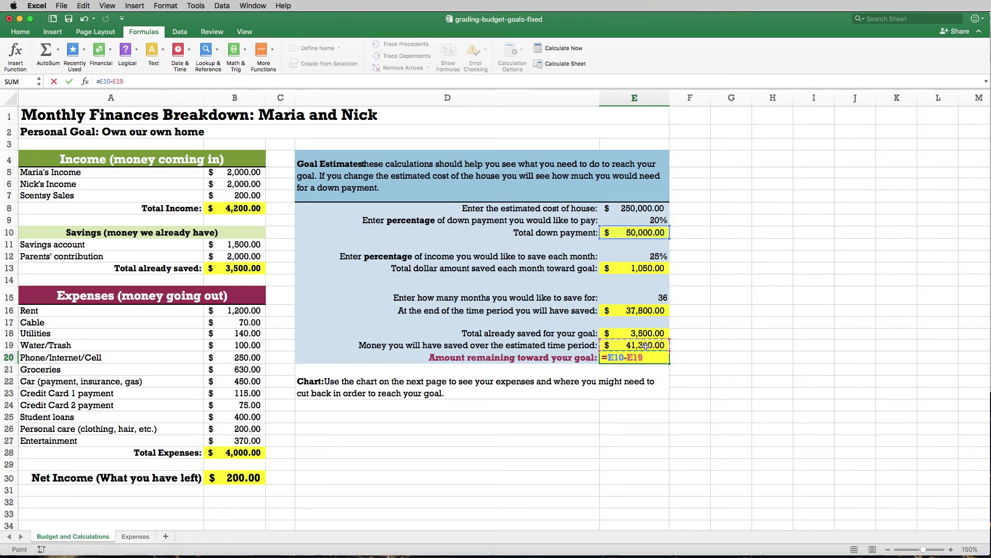
key(Return)
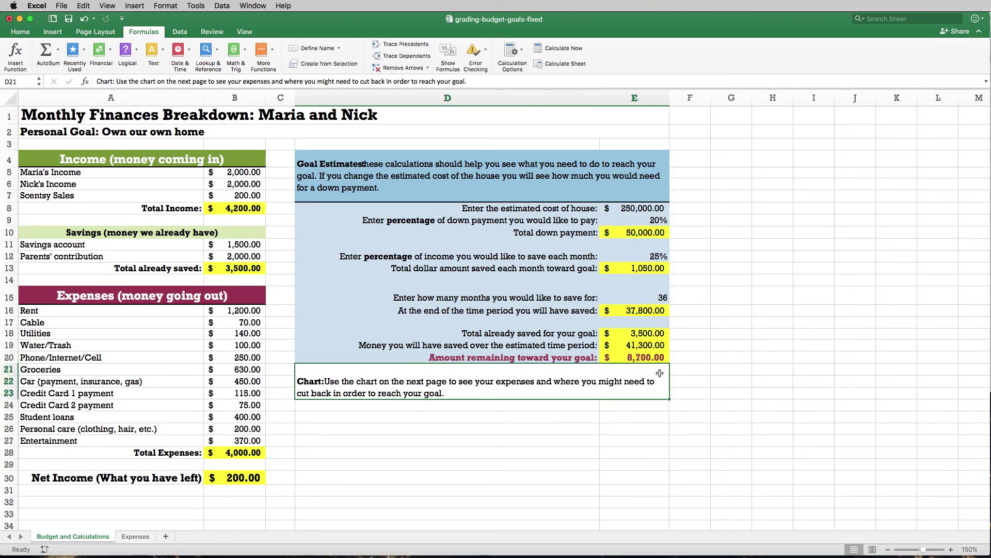
- Set the estimated cost of the house in E8 to 225,000
click(657, 361)
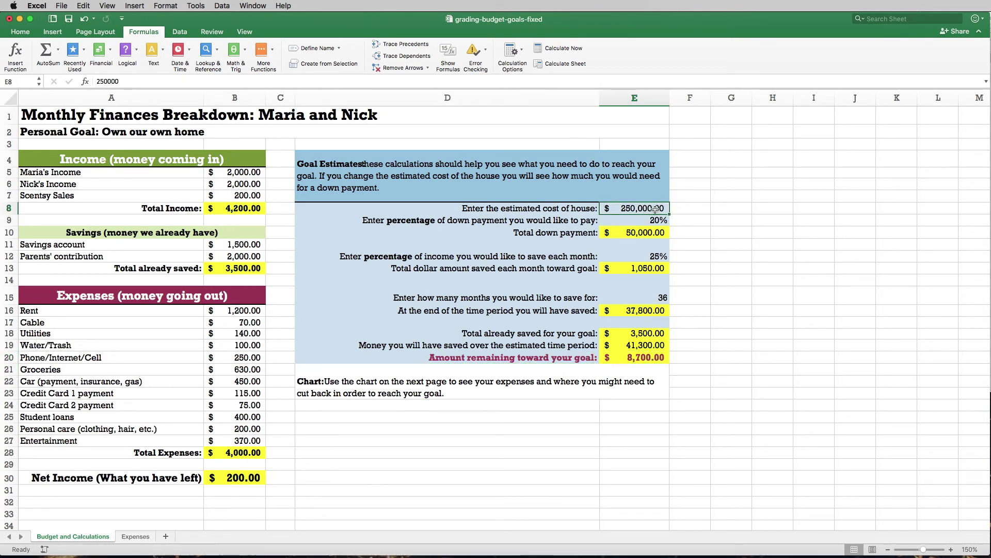
text(22)
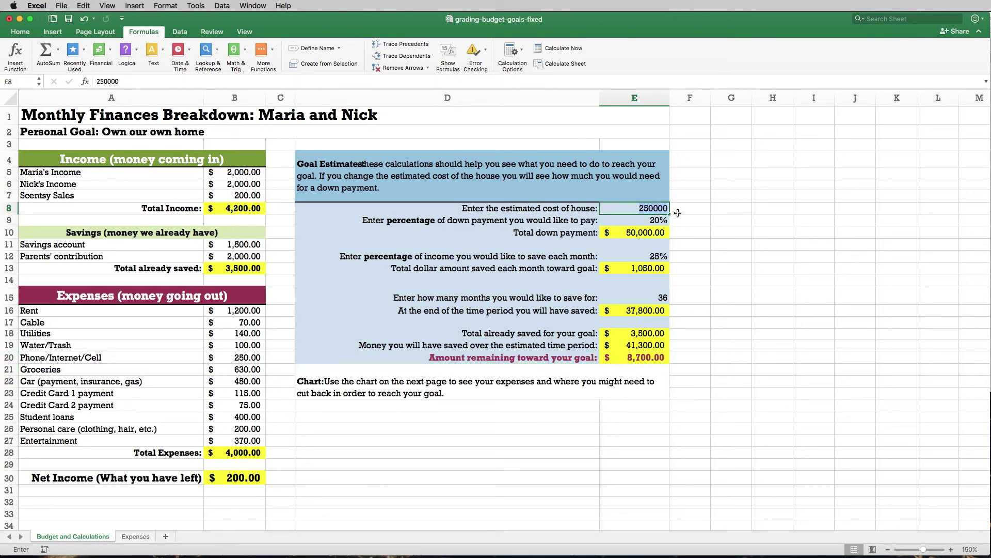
text(5)
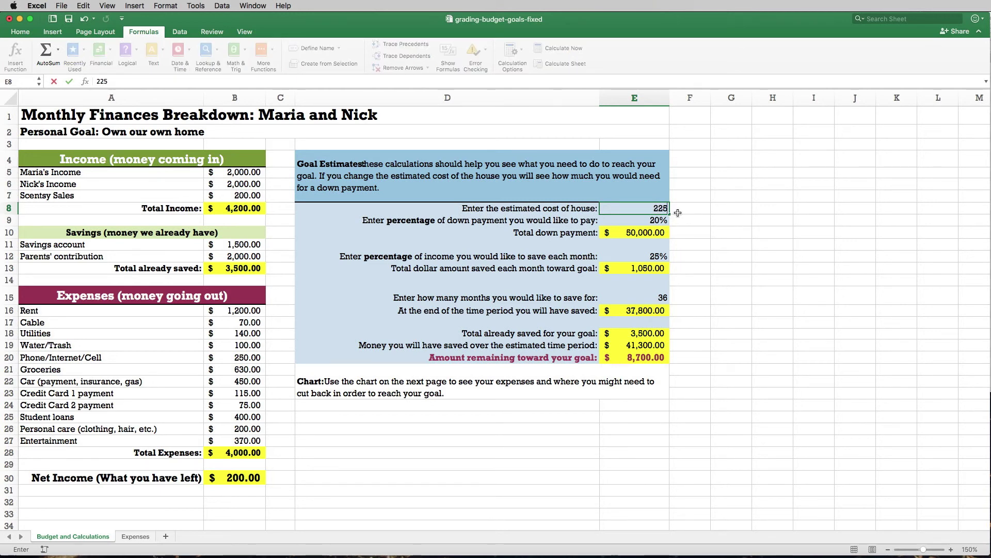
text(,000)
key(Return)
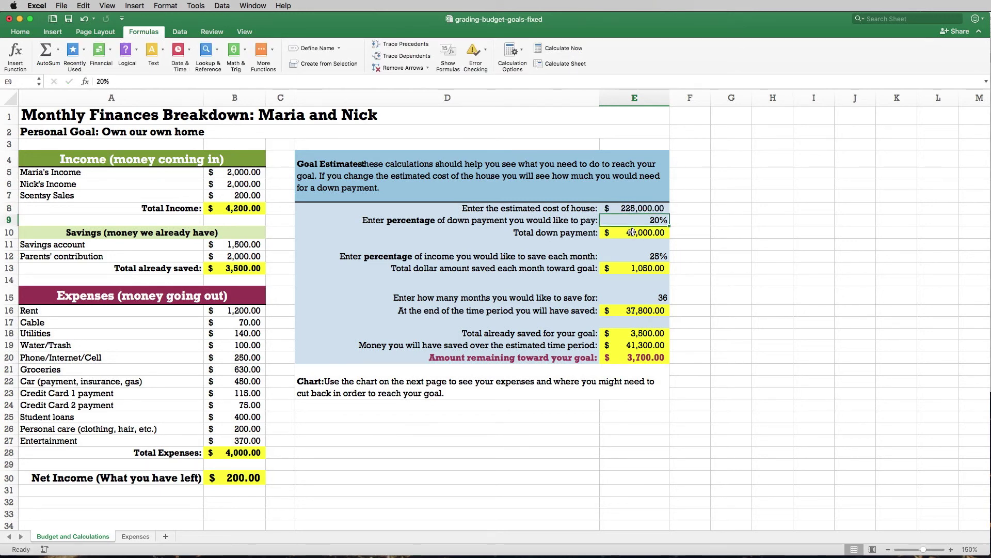
- Try 30% as the percentage of income saved each month in E12, and set it back to 25%
click(655, 260)
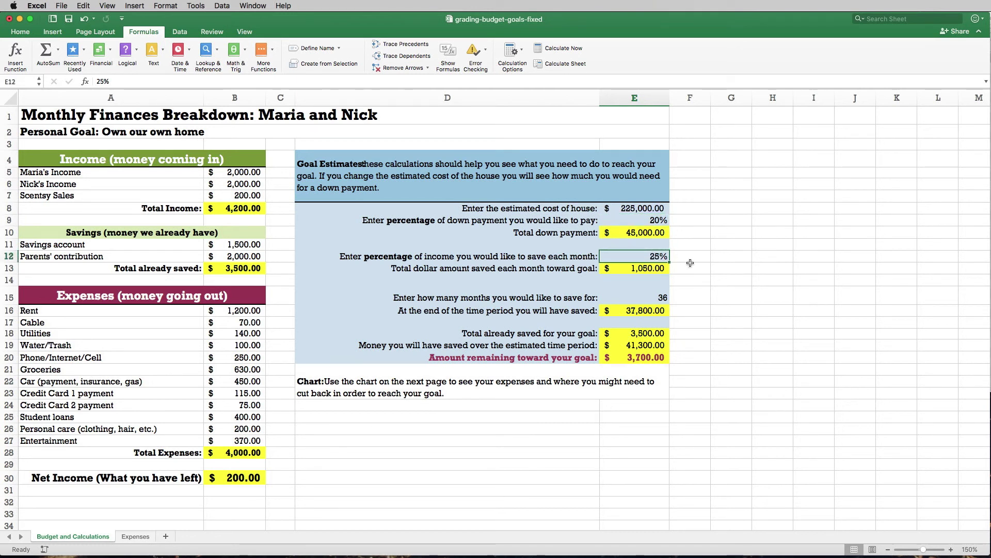
text(30)
key(Return)
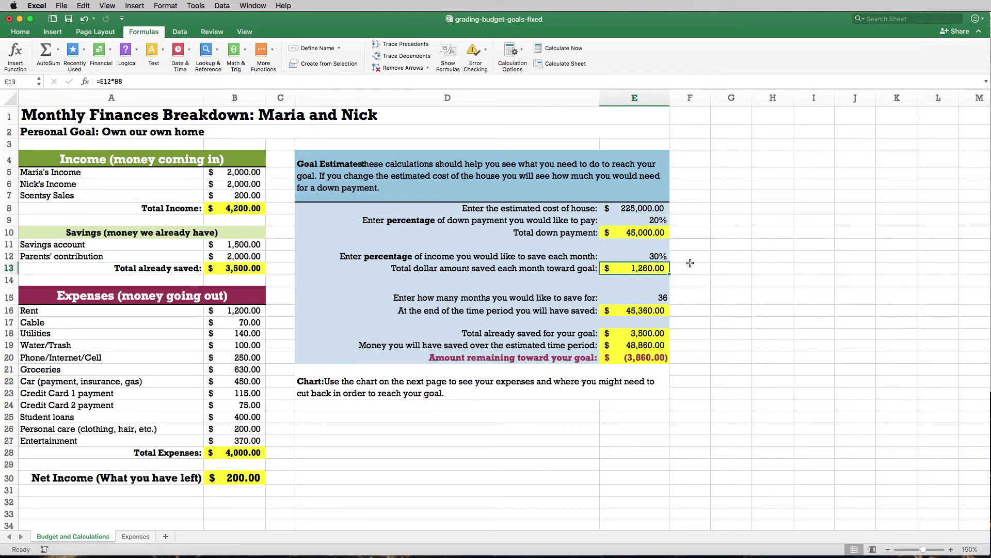
click(653, 258)
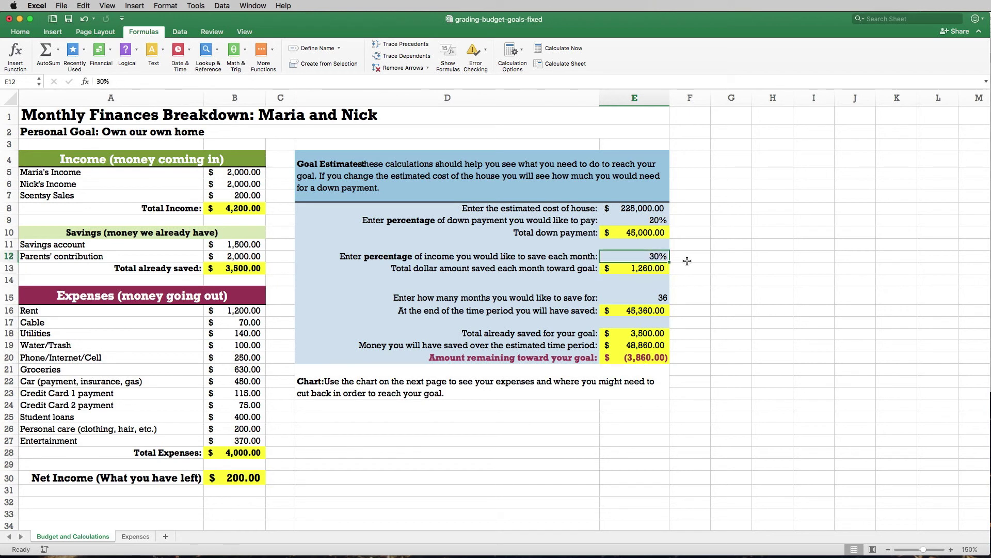
text(25)
key(Return)
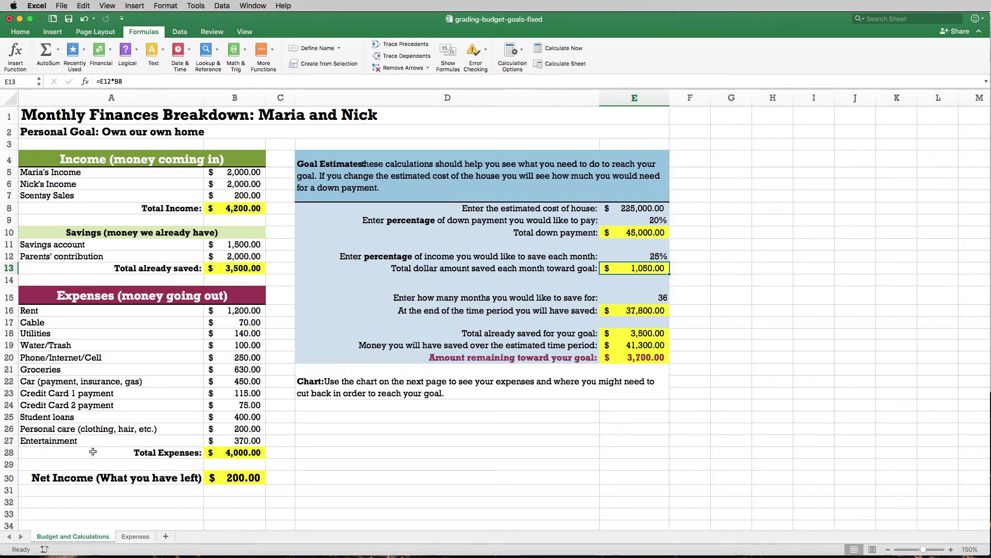
drag(58, 314, 230, 439)
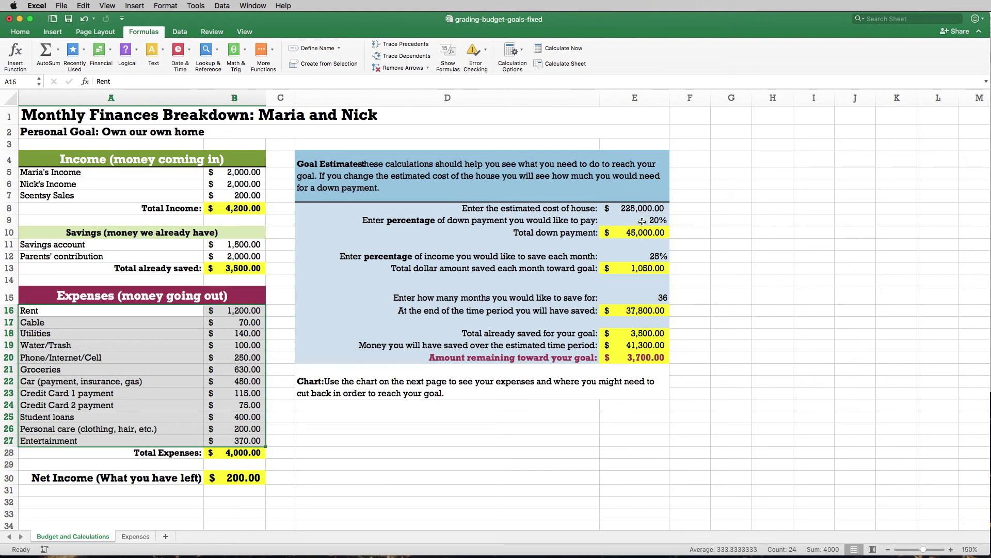
click(415, 420)
drag(99, 310, 243, 443)
click(152, 360)
drag(187, 440, 243, 441)
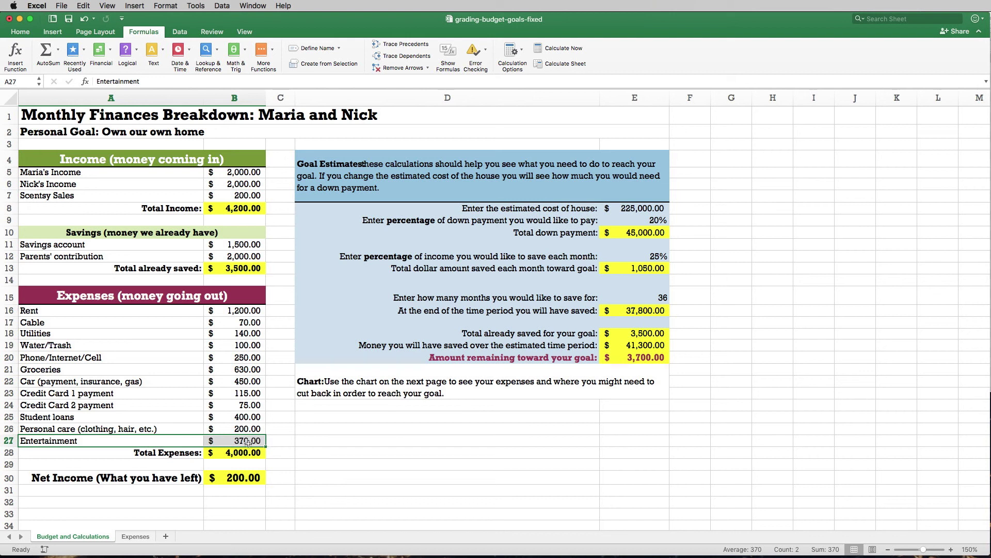
text(150)
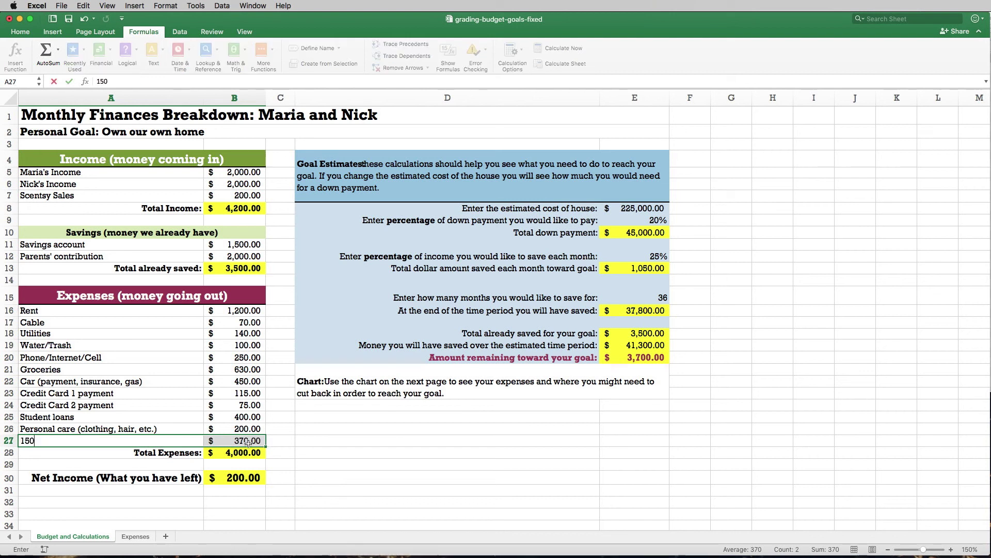
key(Escape)
- Set the Entertainment expense in B27 to 150
click(260, 440)
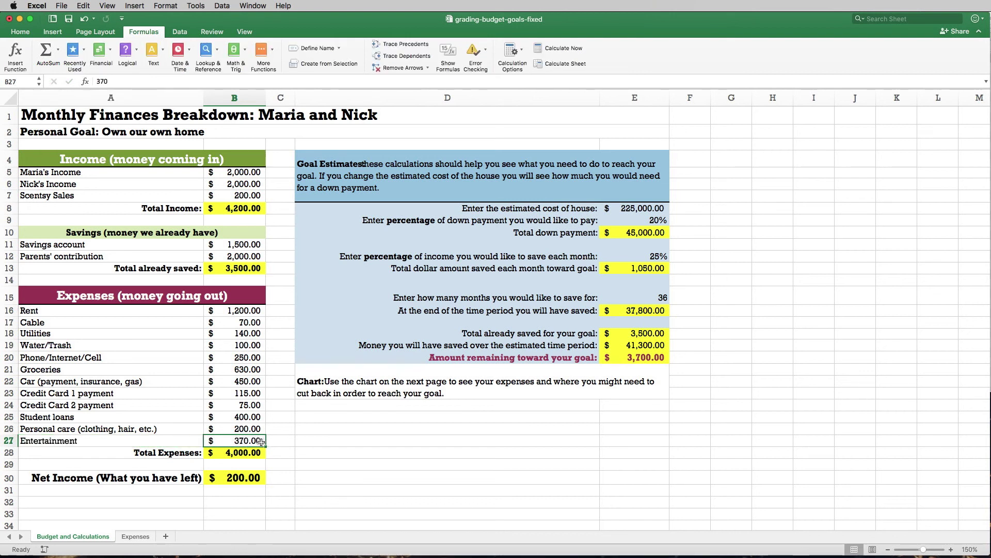
text(150)
key(Return)
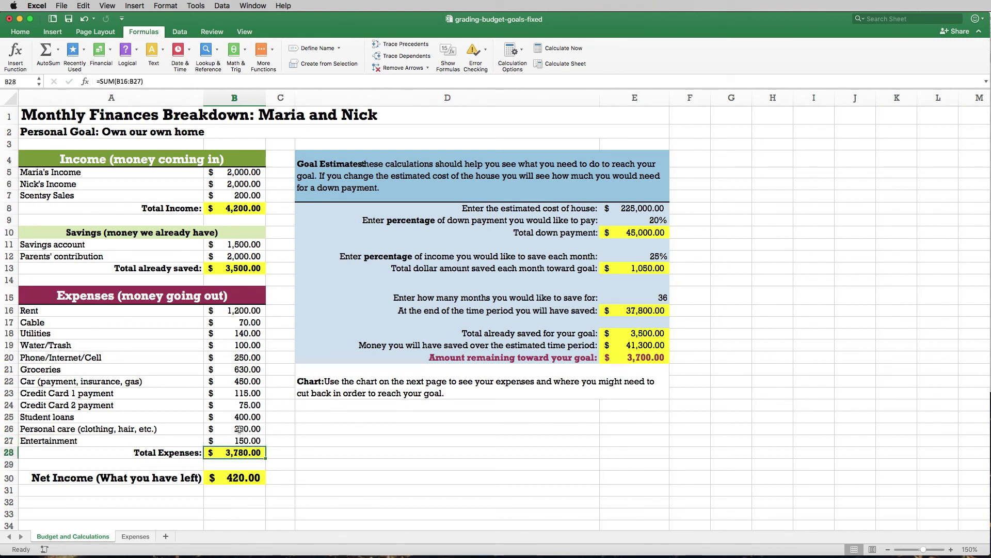
- Try a Credit Card 2 payment of 0 in B24 and undo the change
click(237, 405)
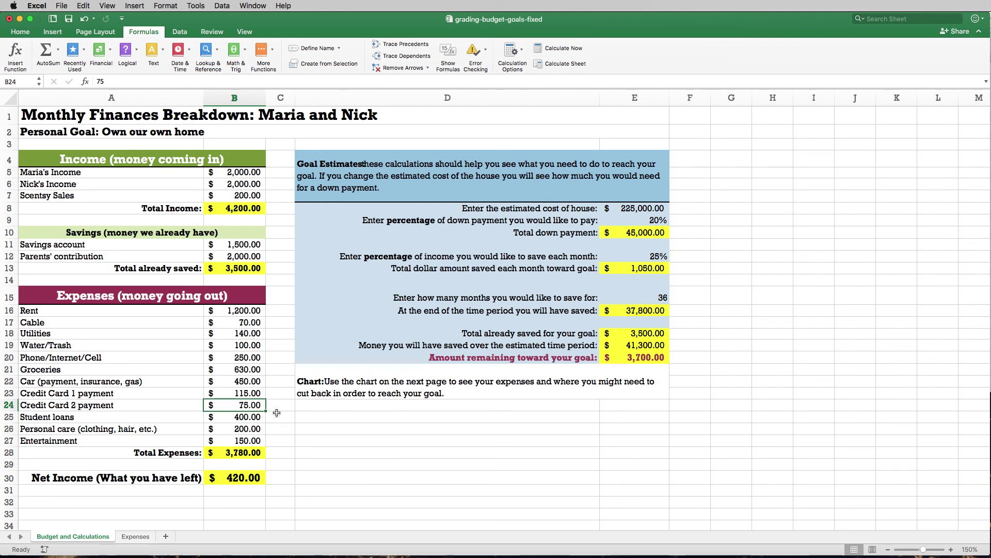
text(0)
key(Return)
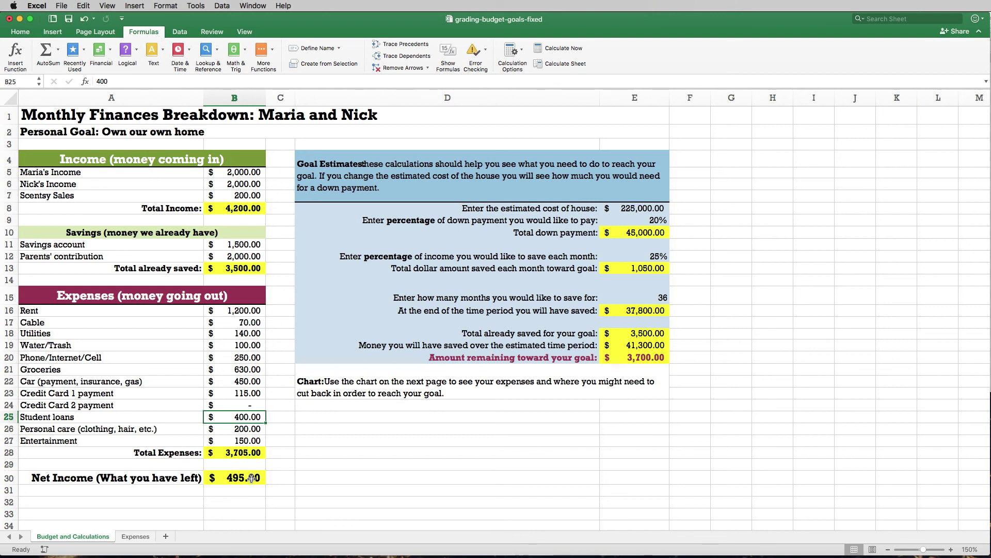
key(super+z)
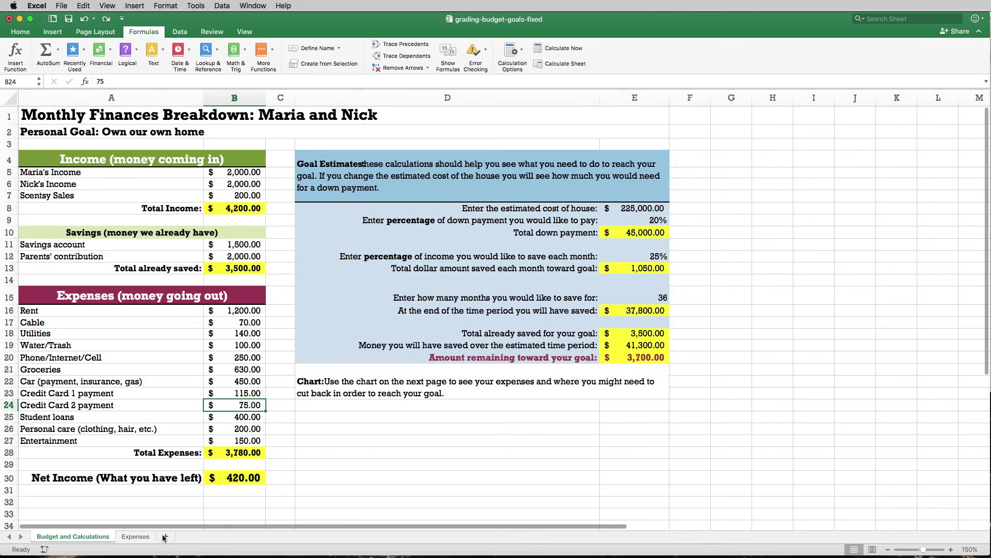
- Examine the monthly expenses pie chart on the Expenses sheet and return to the Budget and Calculations sheet
click(136, 535)
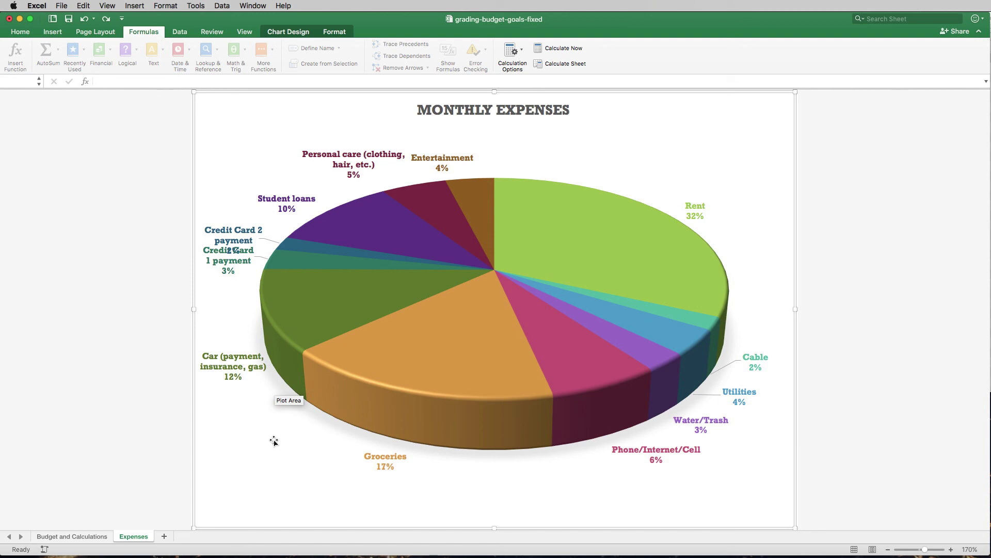
click(94, 536)
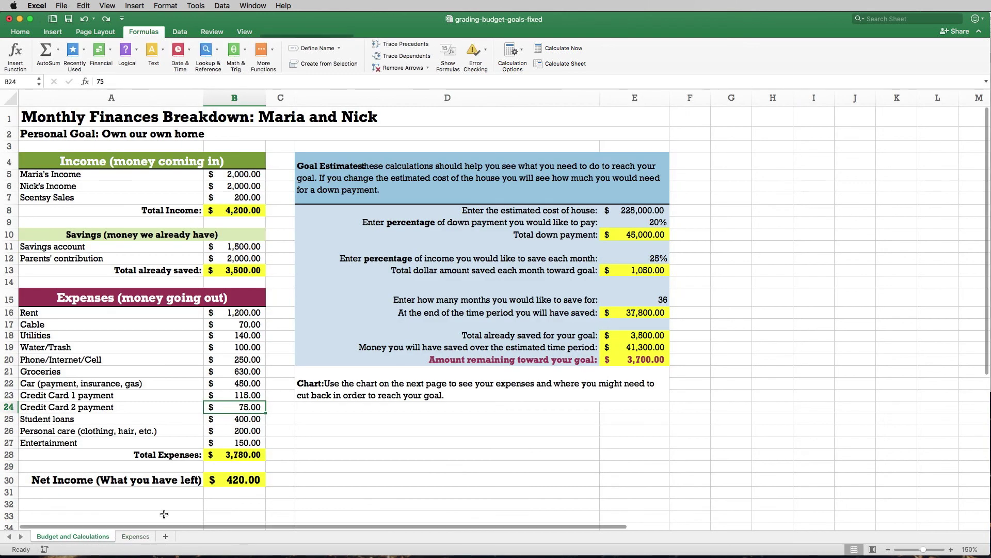
click(361, 442)
click(330, 407)
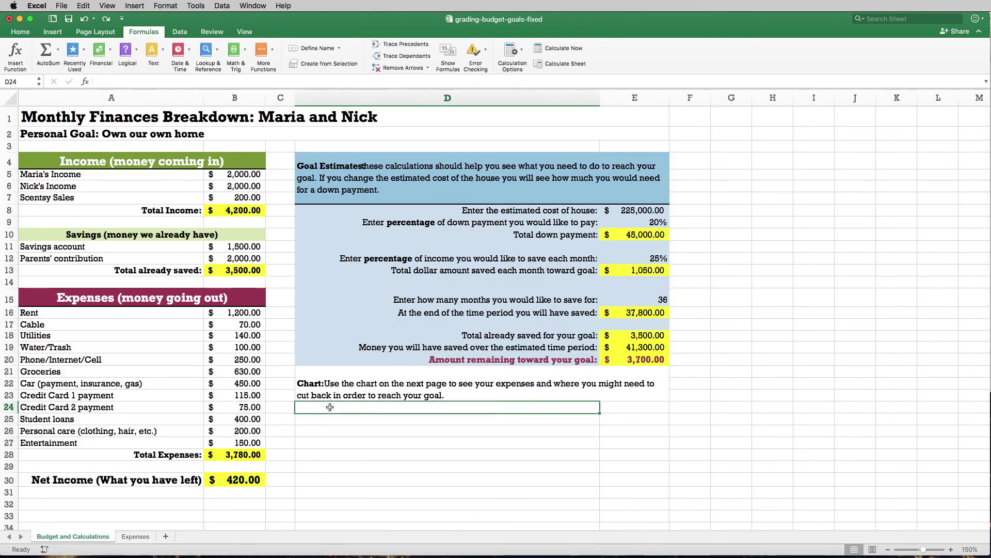